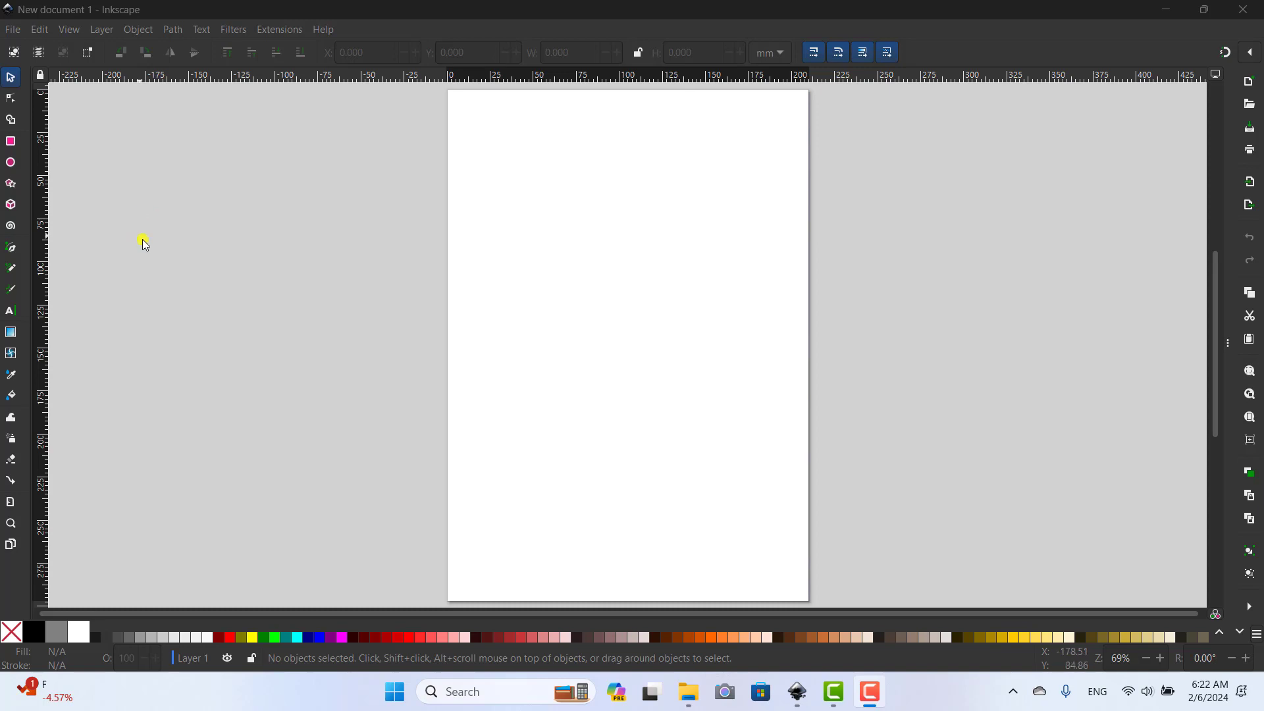
Open the File menu over the blank A4 page
click(10, 30)
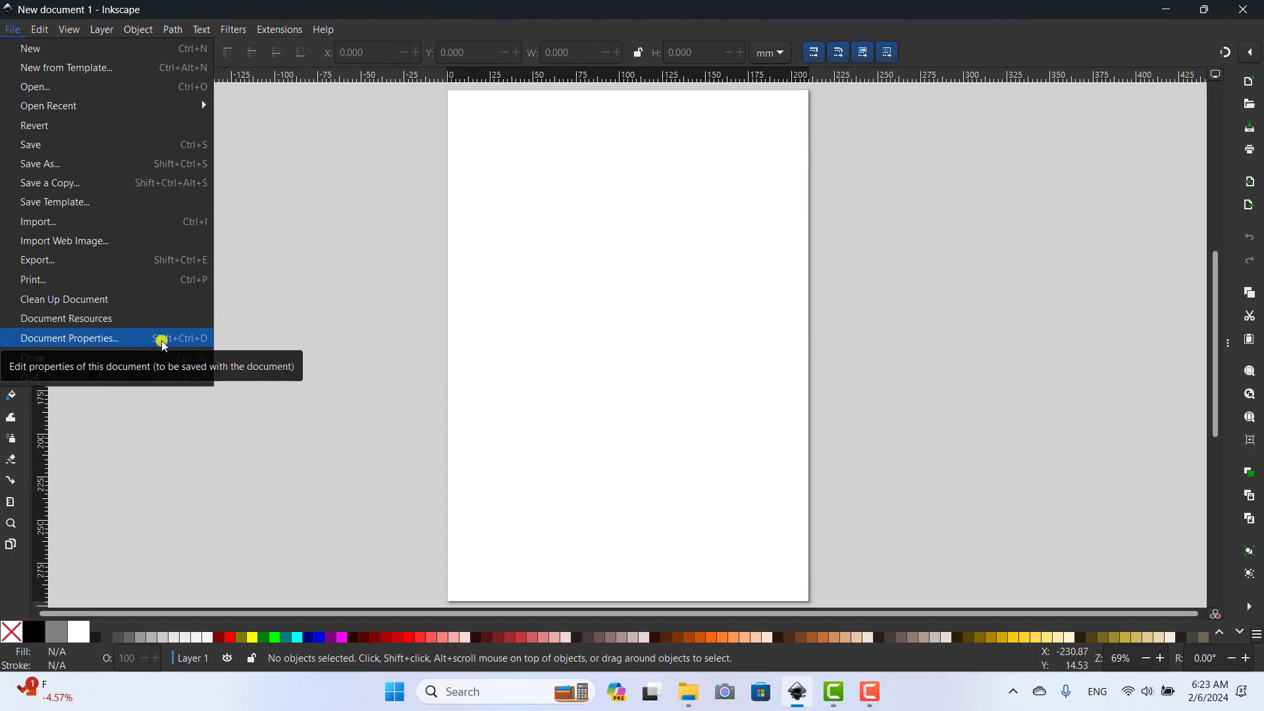
Open Document Properties, showing the A4 210 × 297 mm page, and move it left of the page
click(293, 337)
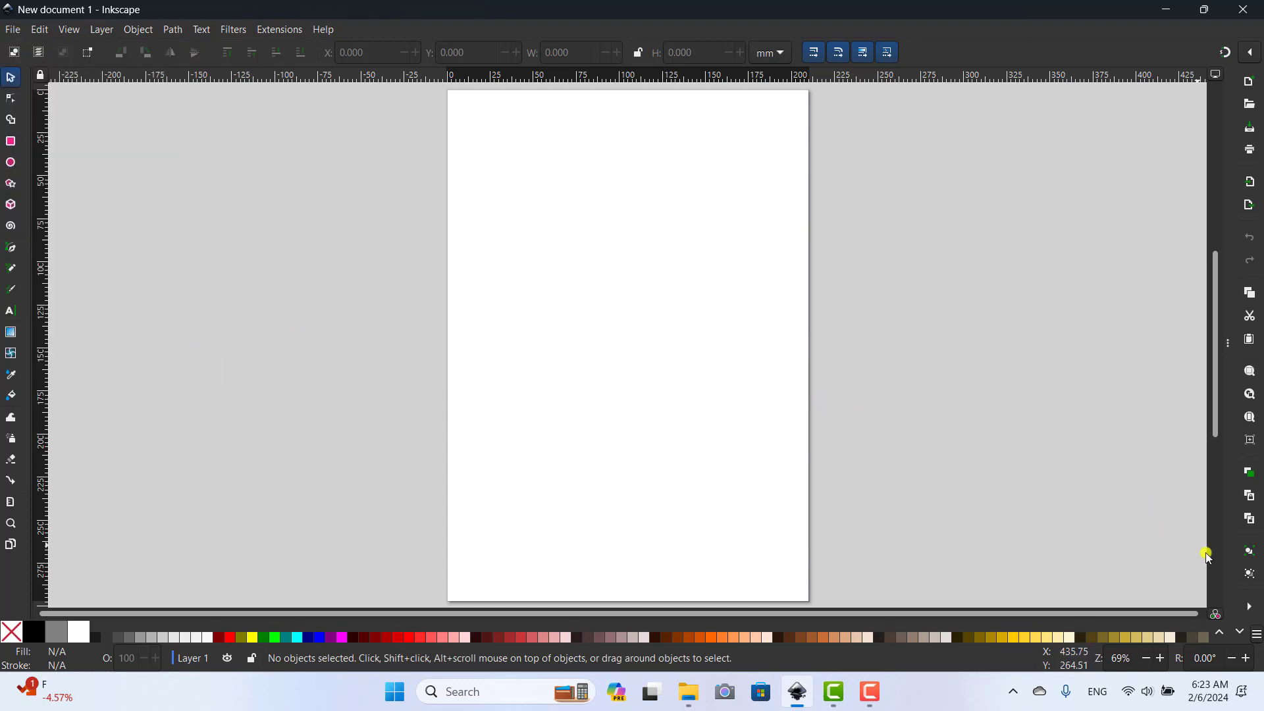
click(1249, 609)
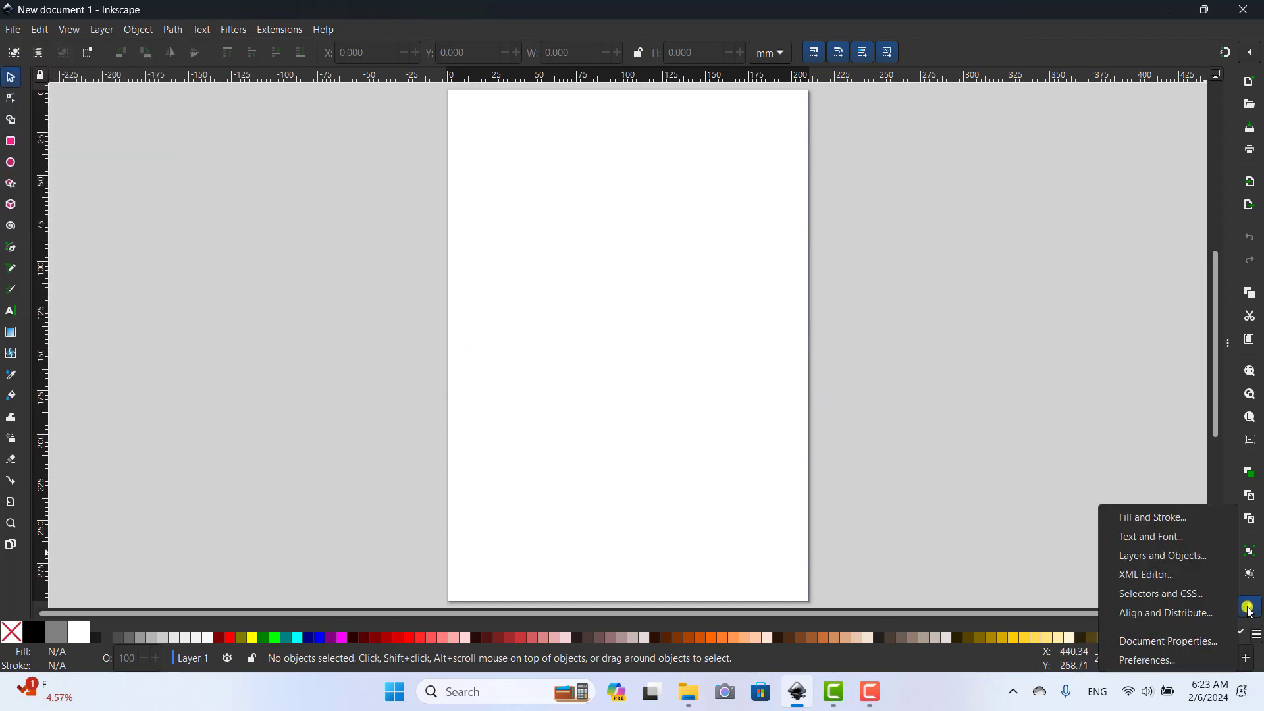
click(1153, 646)
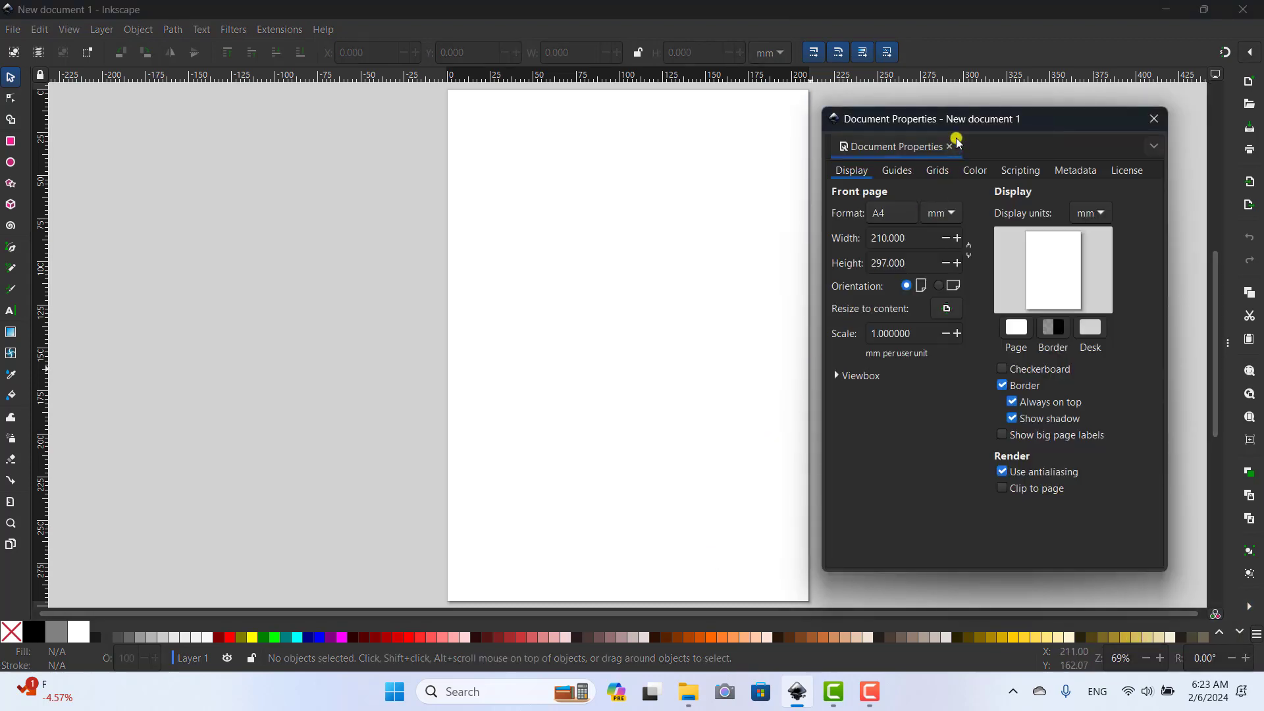
drag(938, 125, 189, 135)
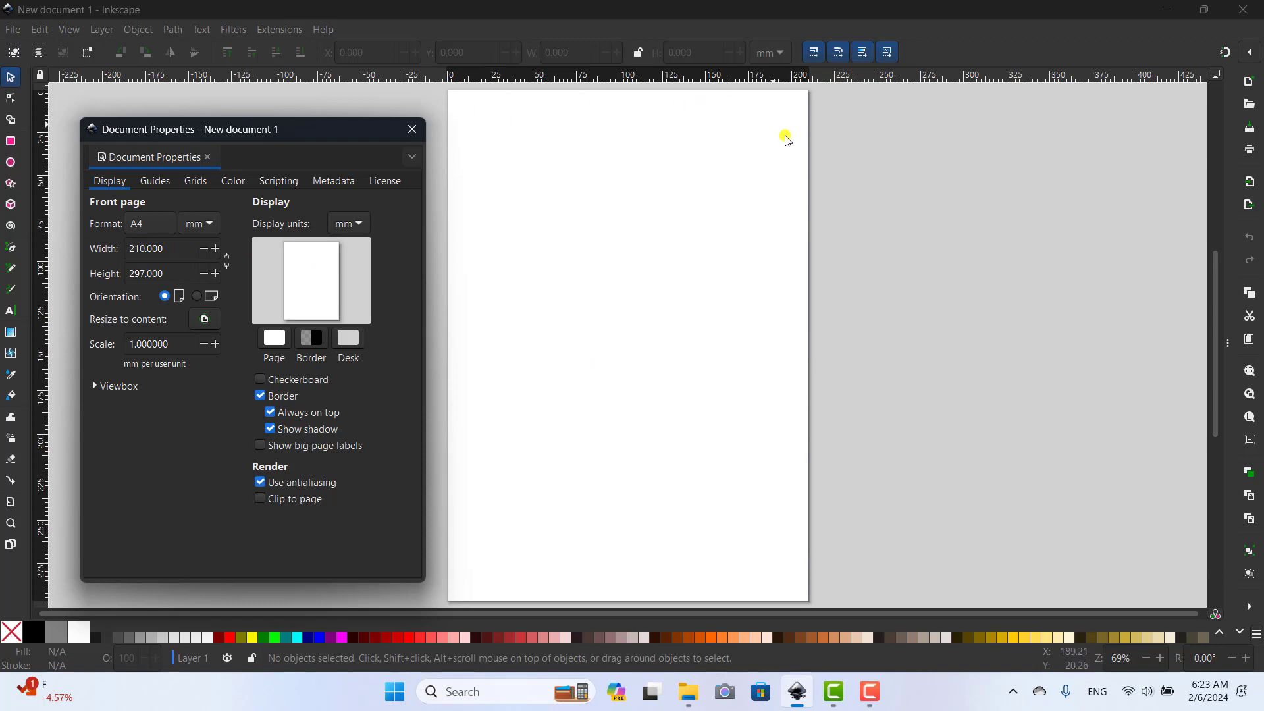
Pick US Letter (8.5 × 11 in) from the page Format list
click(143, 228)
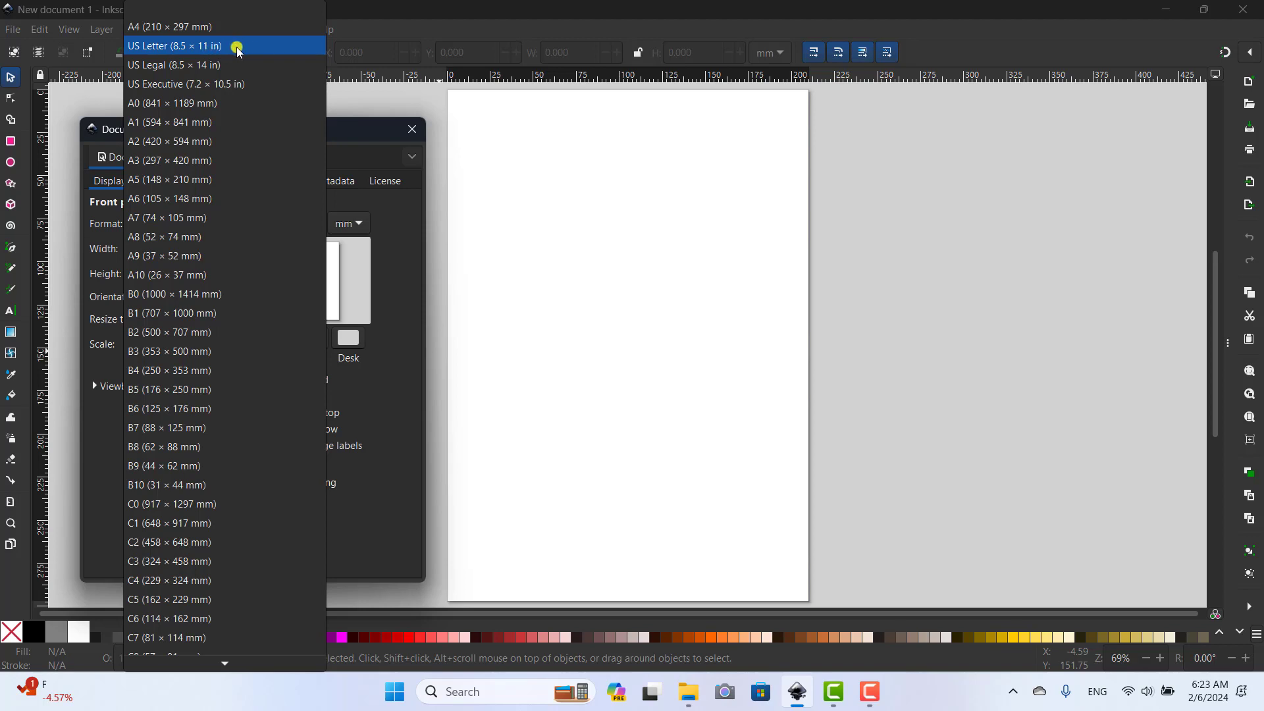
click(249, 47)
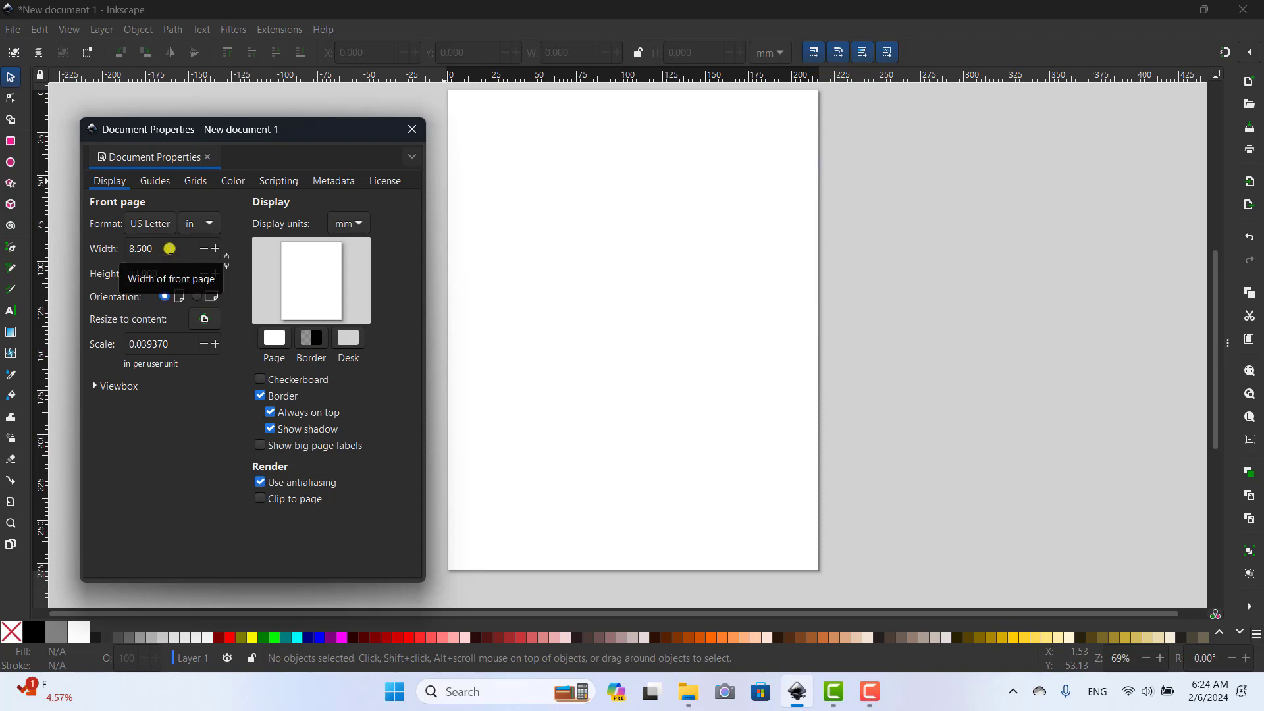
Enter Width 10 and Height 20 for a custom 10 × 20 in page
click(169, 248)
double_click(158, 248)
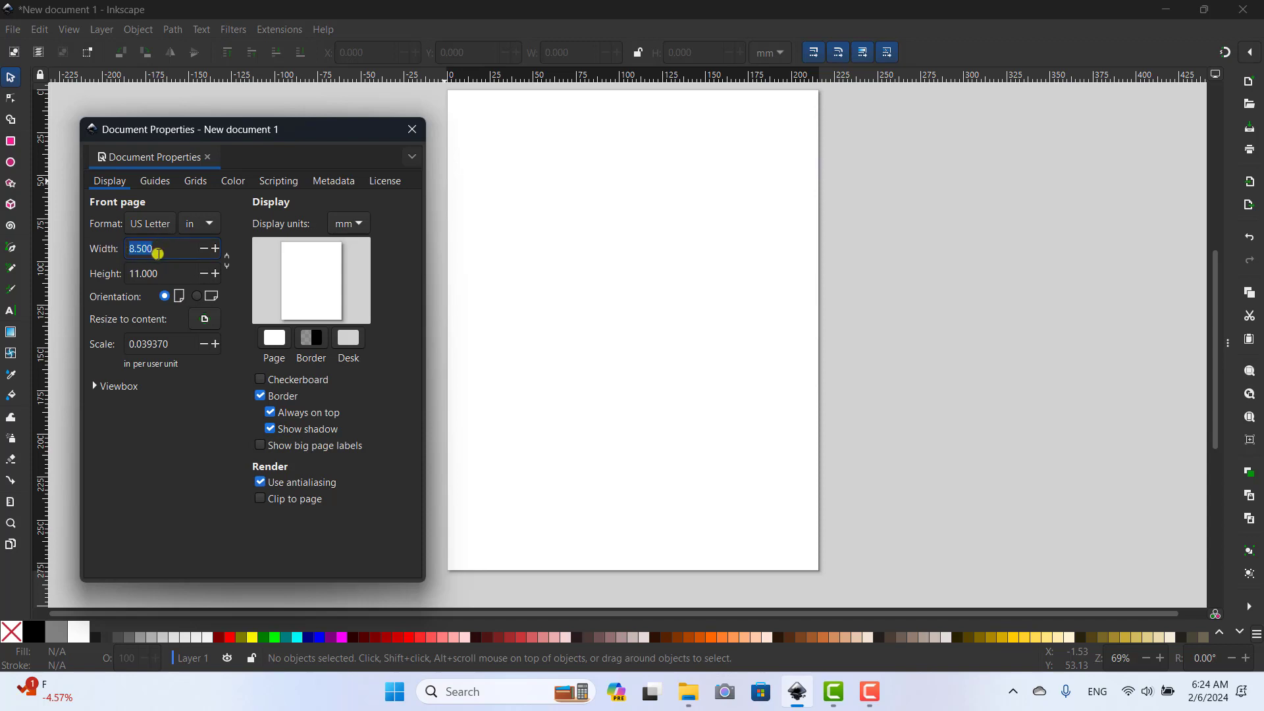
text(10)
drag(162, 273, 112, 272)
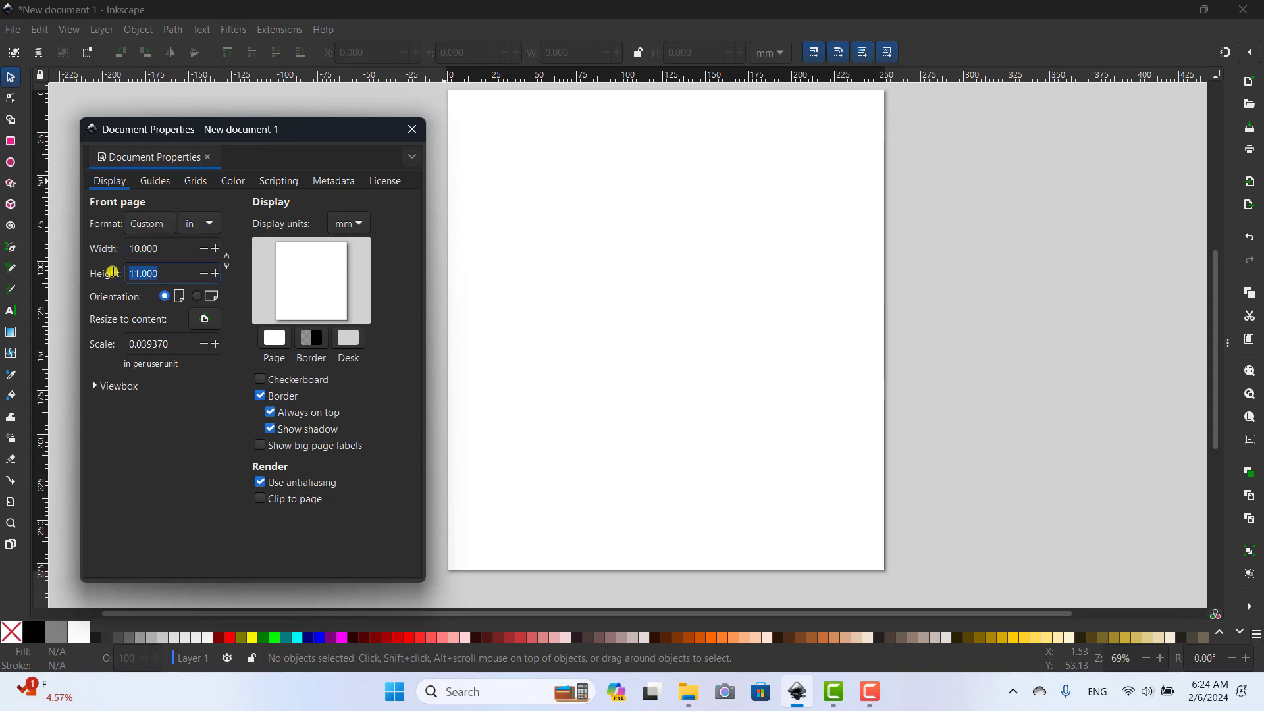
text(20)
click(170, 248)
scroll(731, 298, down, 5)
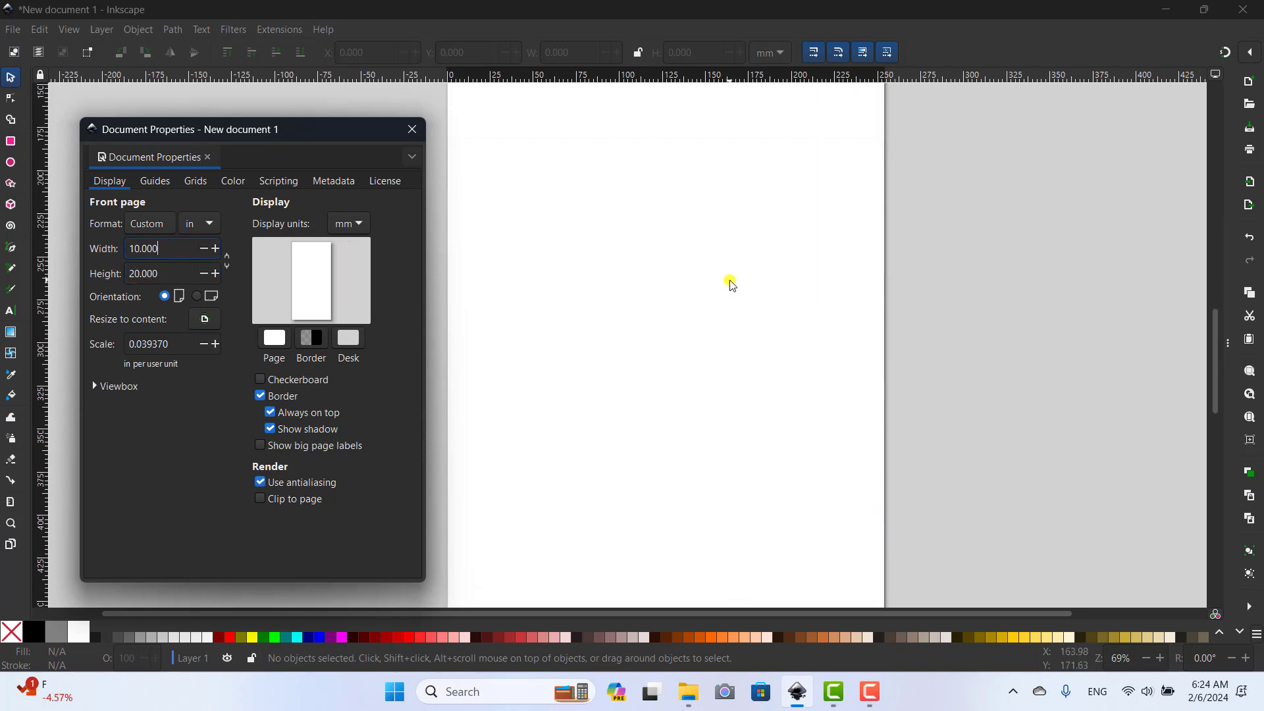
scroll(731, 299, down, 5)
scroll(731, 301, up, 5)
scroll(731, 303, up, 4)
scroll(730, 301, down, 5)
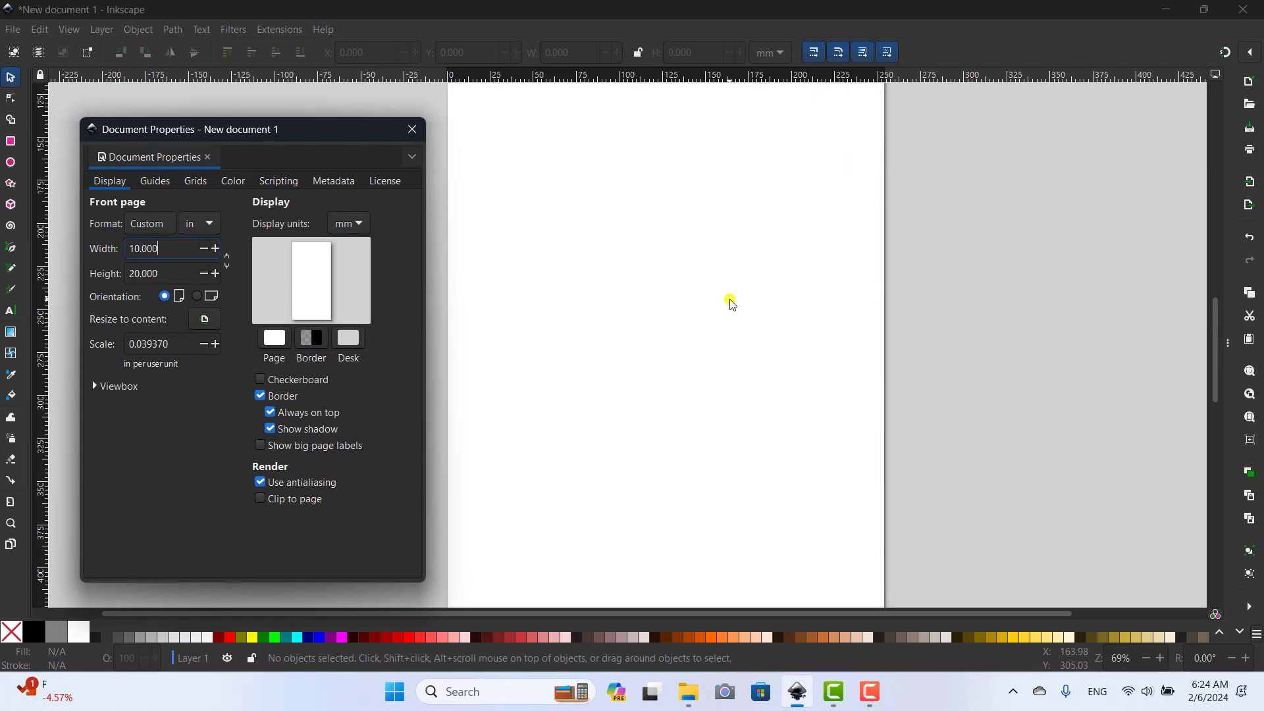
scroll(731, 301, down, 3)
scroll(730, 301, up, 3)
scroll(730, 300, up, 4)
scroll(730, 299, down, 5)
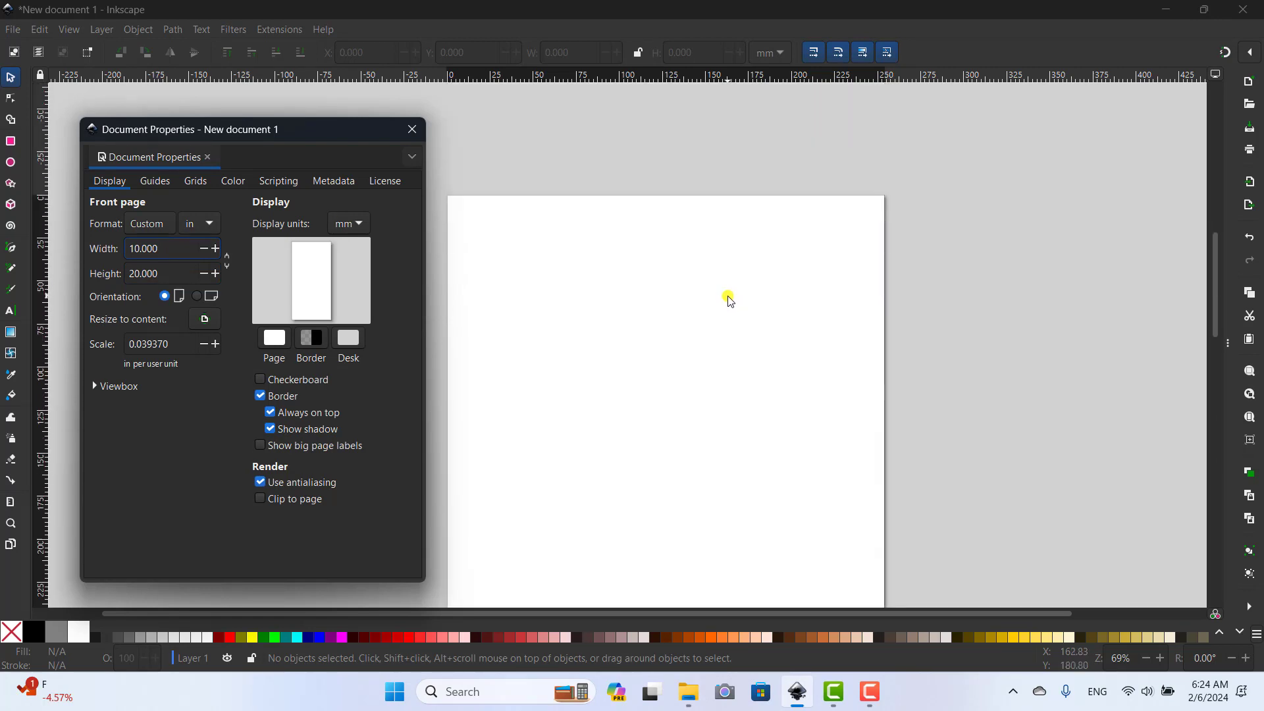
scroll(729, 299, up, 4)
Step the page width down to 7 in using the Width spinbox buttons
click(202, 249)
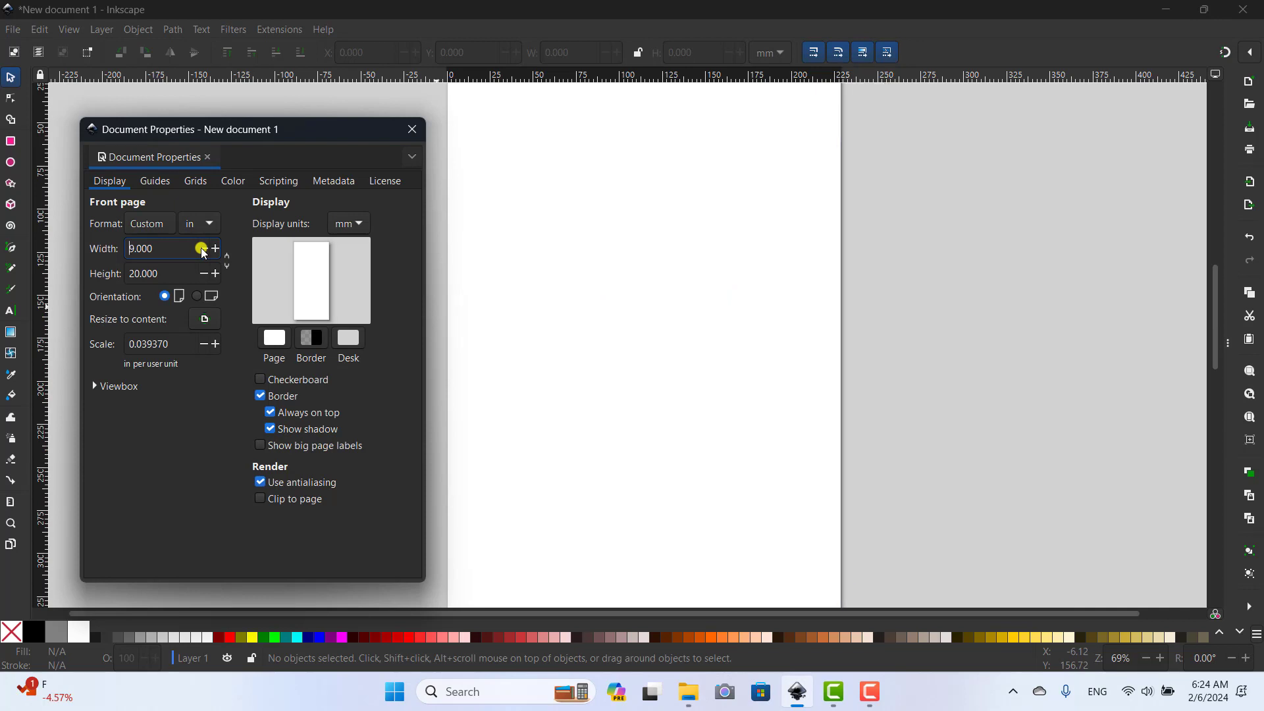
click(203, 249)
click(216, 248)
click(216, 249)
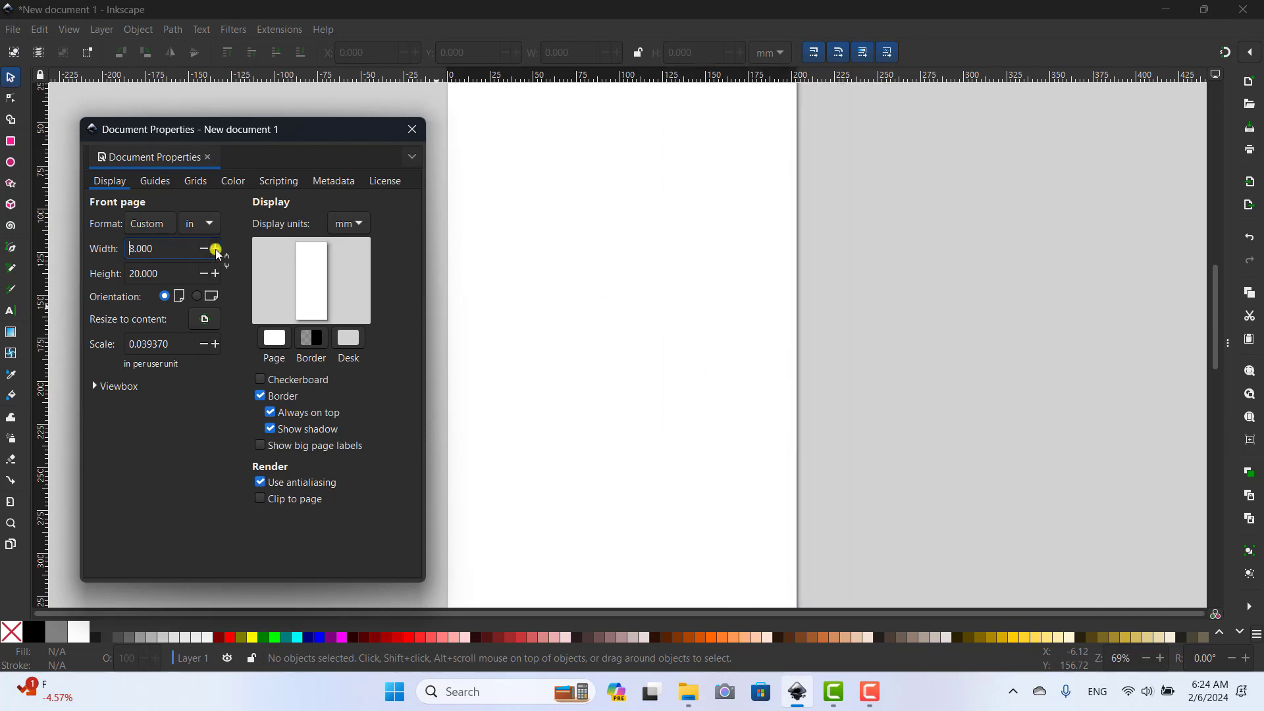
click(203, 249)
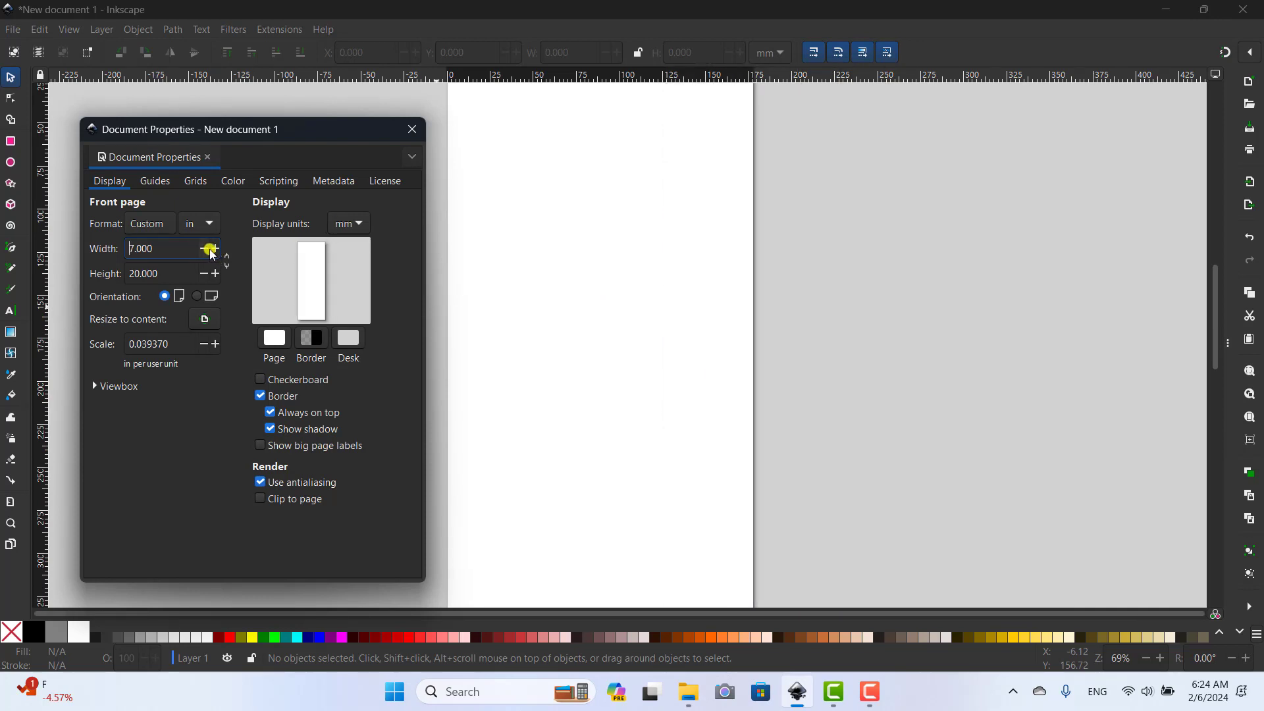
click(210, 249)
click(204, 250)
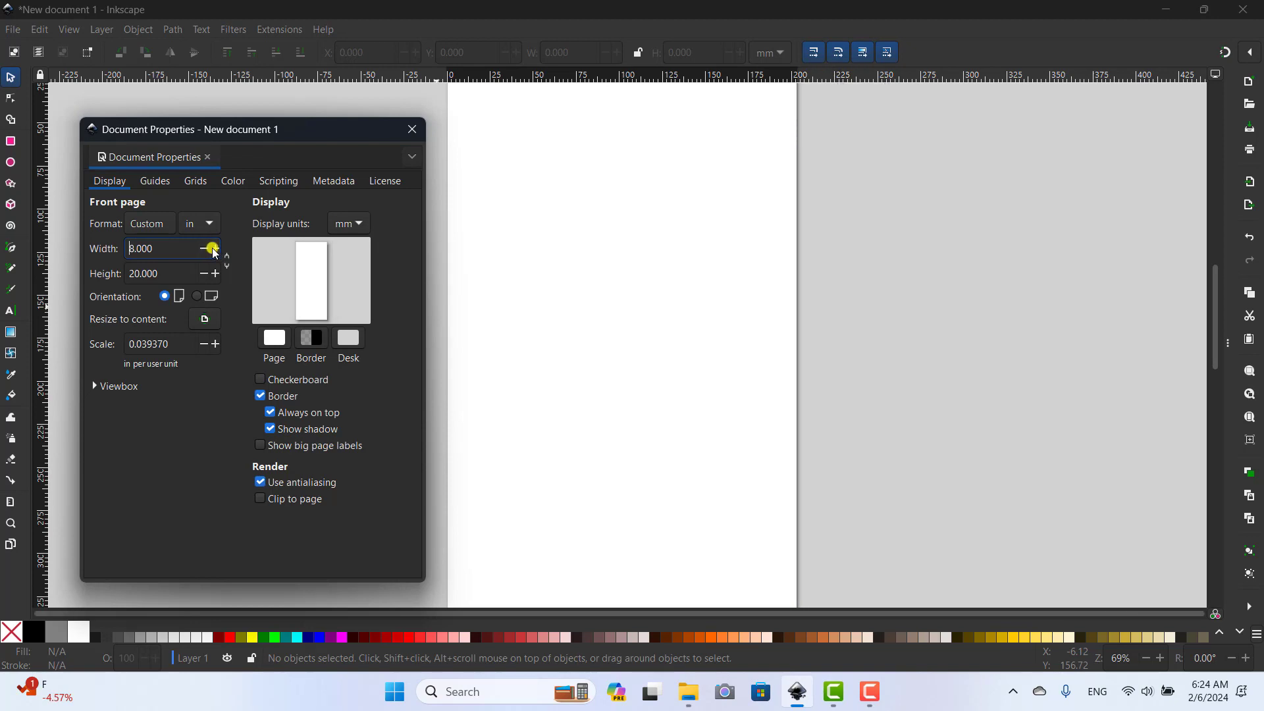
click(213, 250)
click(214, 250)
click(206, 249)
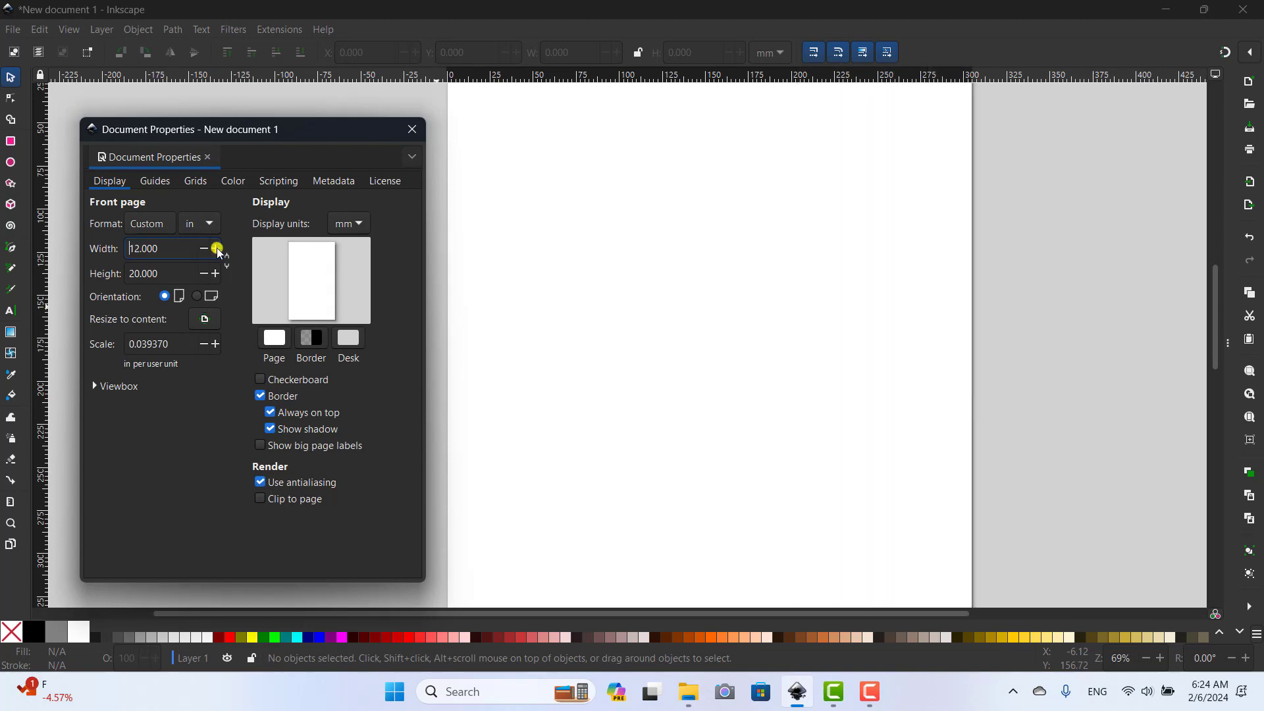
click(203, 249)
click(204, 249)
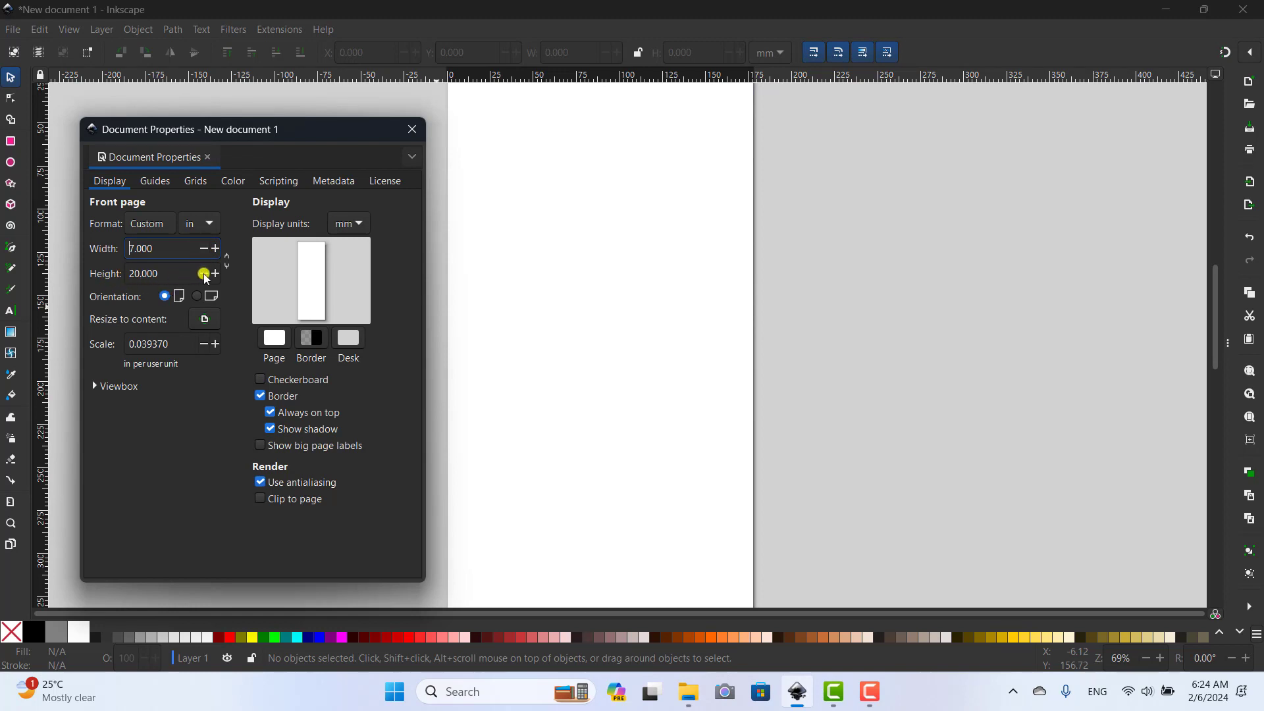
Lower the page height to 8 in with the Height minus button
click(204, 274)
click(204, 274)
click(204, 274)
click(204, 274)
click(204, 274)
click(204, 274)
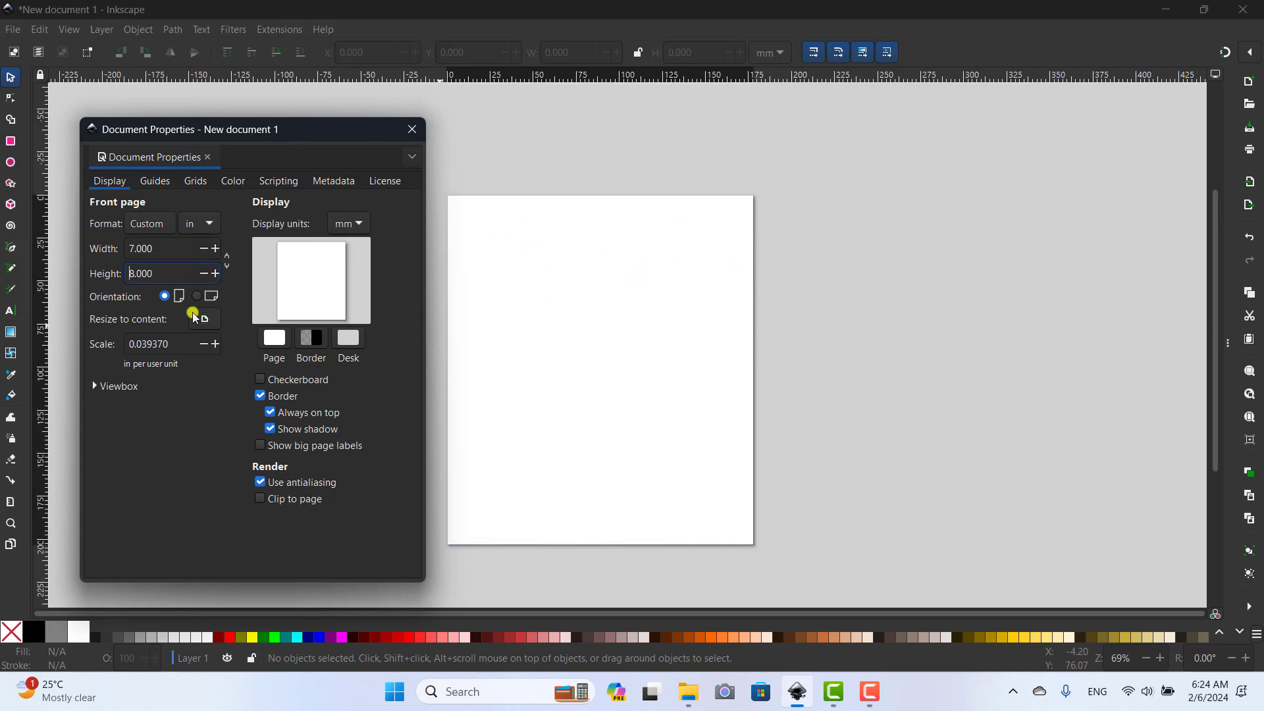
Set the page briefly to 20 × 24 in by typing new width and height
click(216, 274)
click(216, 274)
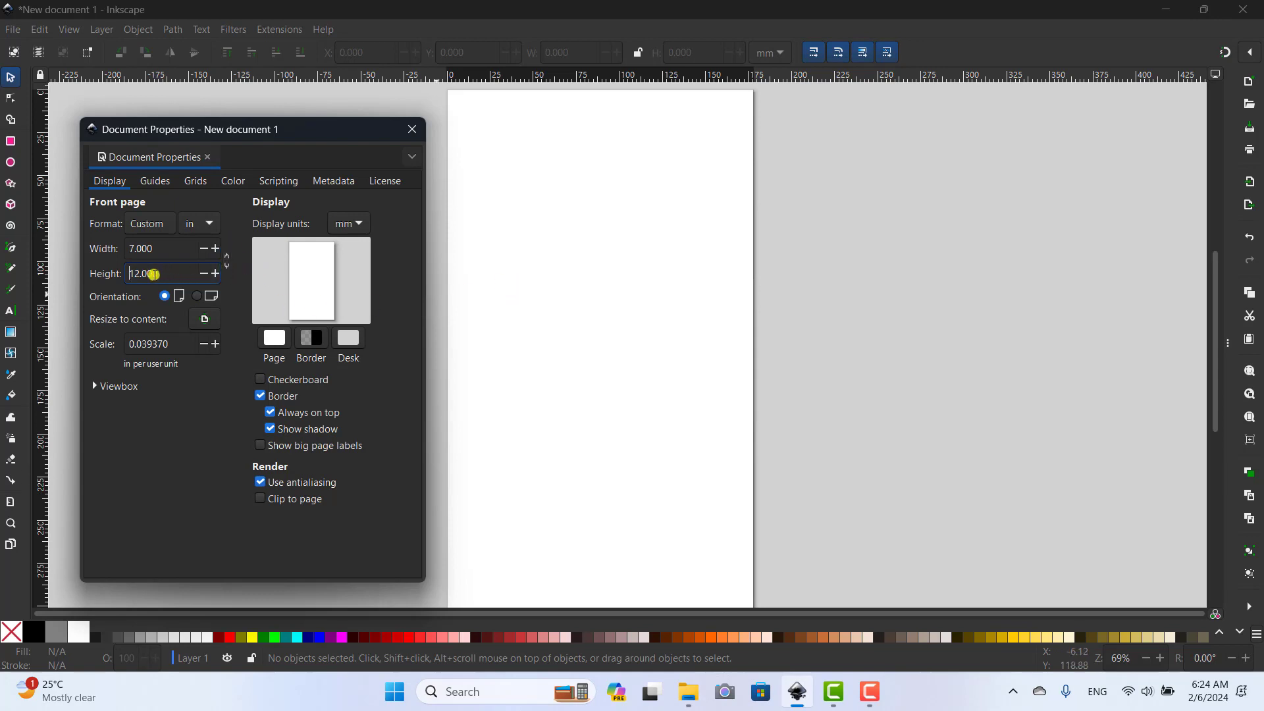
mouse_move(162, 248)
mouse_down()
mouse_move(123, 248)
mouse_move(118, 277)
mouse_up()
text(10)
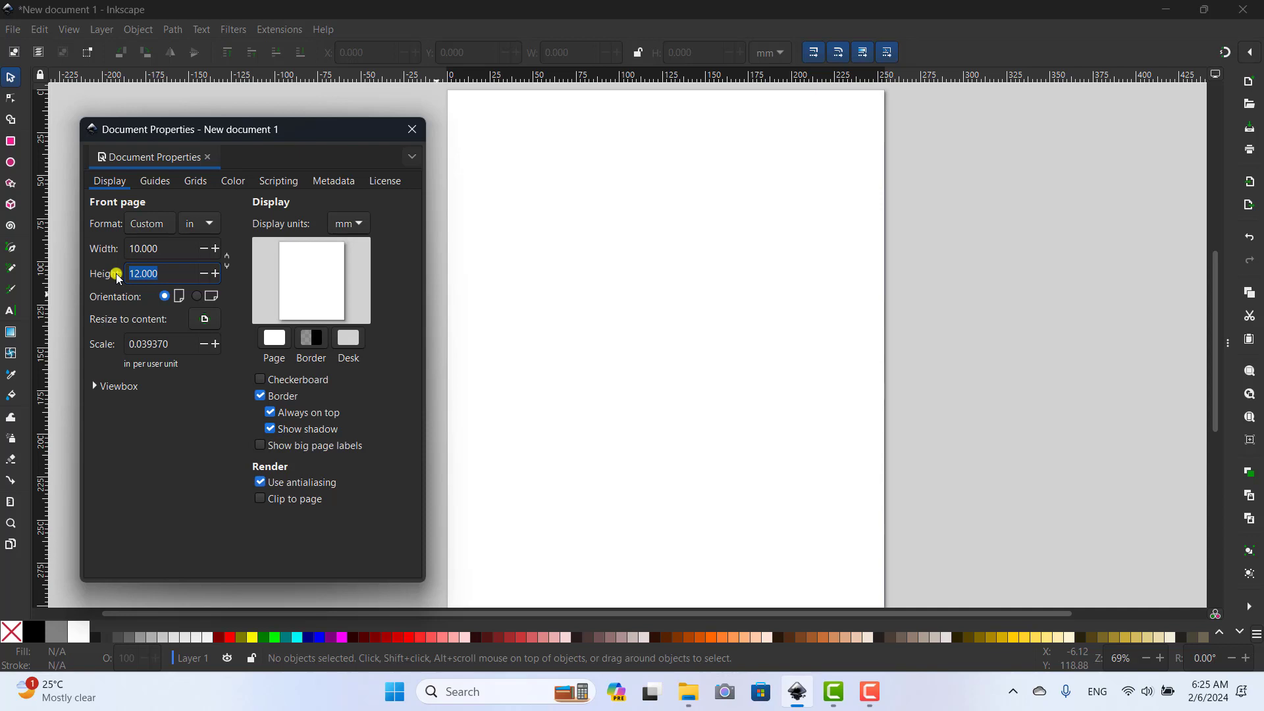
text(20)
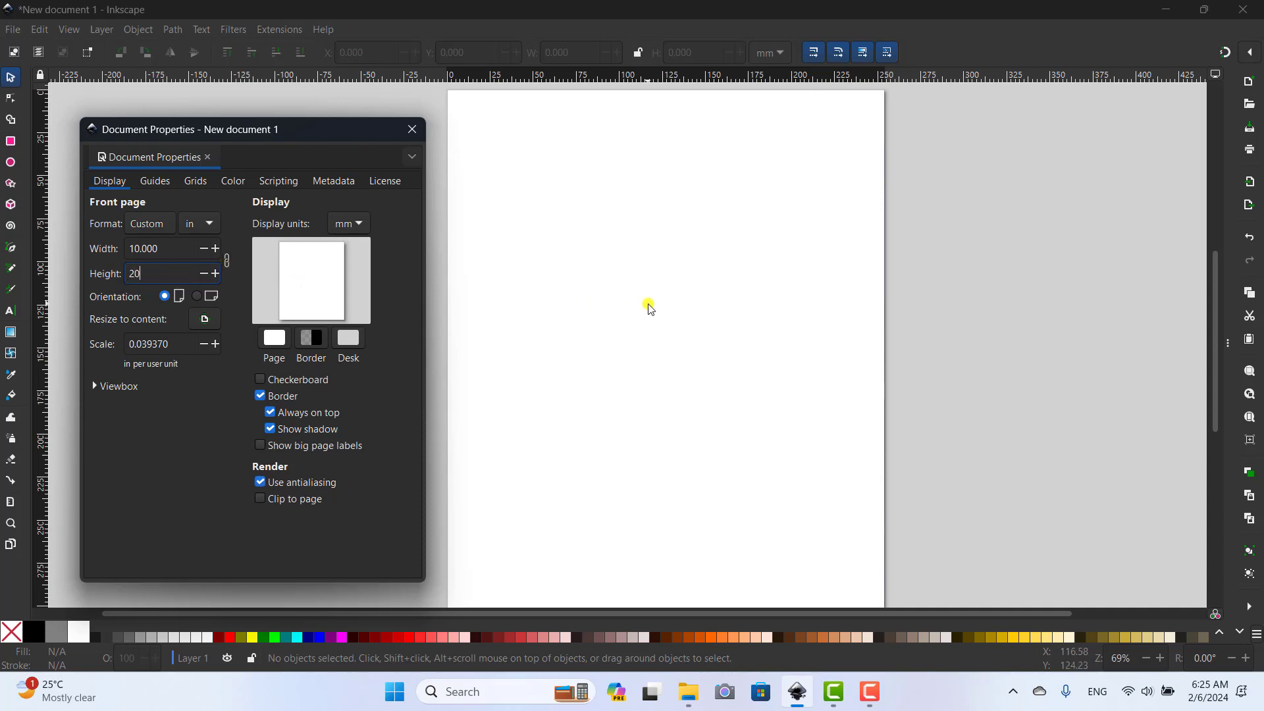
drag(165, 253, 99, 249)
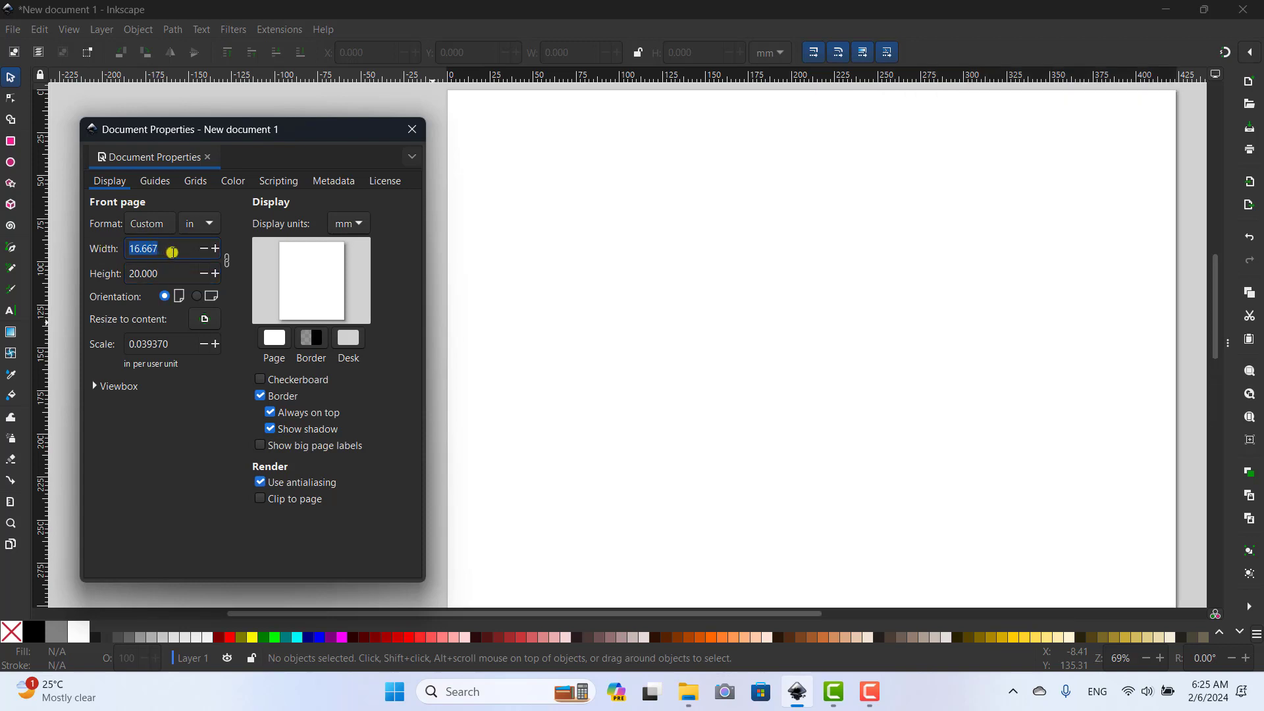
text(20.000)
drag(172, 275, 127, 274)
text(24)
key(Return)
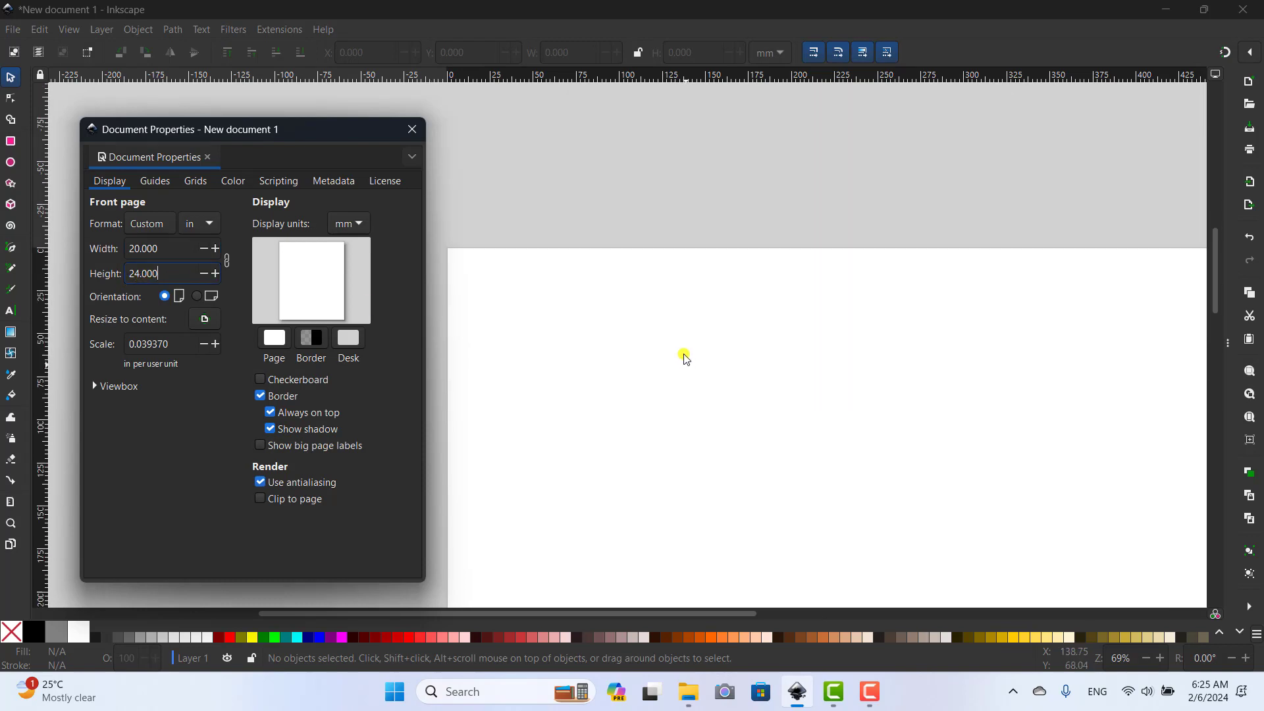
scroll(685, 358, down, 10)
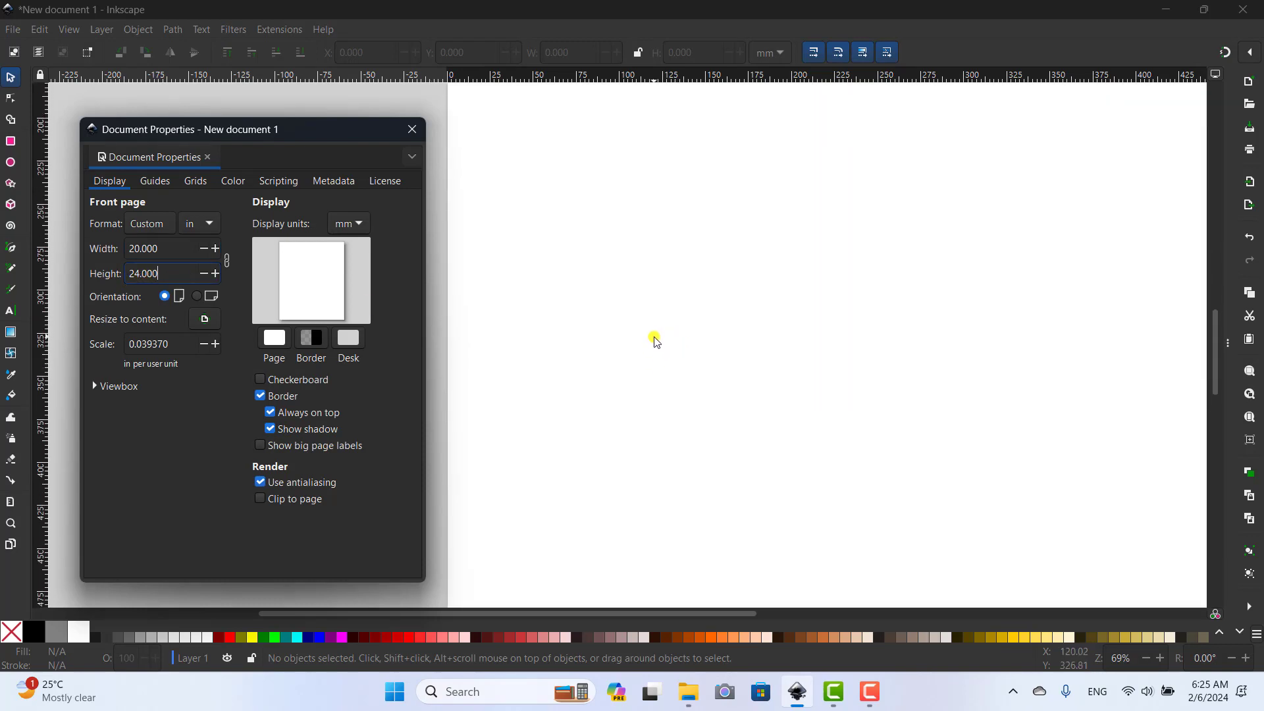
scroll(653, 340, up, 10)
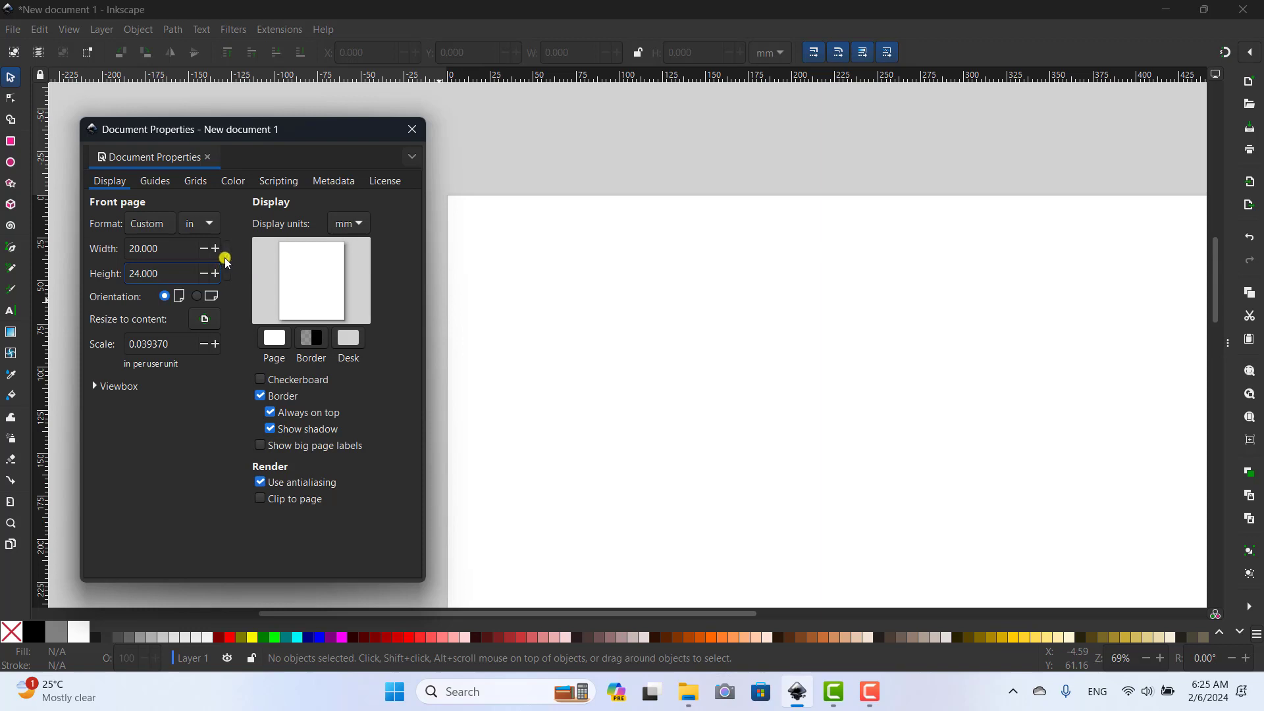
Enter Width 5 and Height 10 for a 5 × 10 in page
drag(172, 249, 108, 248)
text(5)
drag(172, 273, 130, 271)
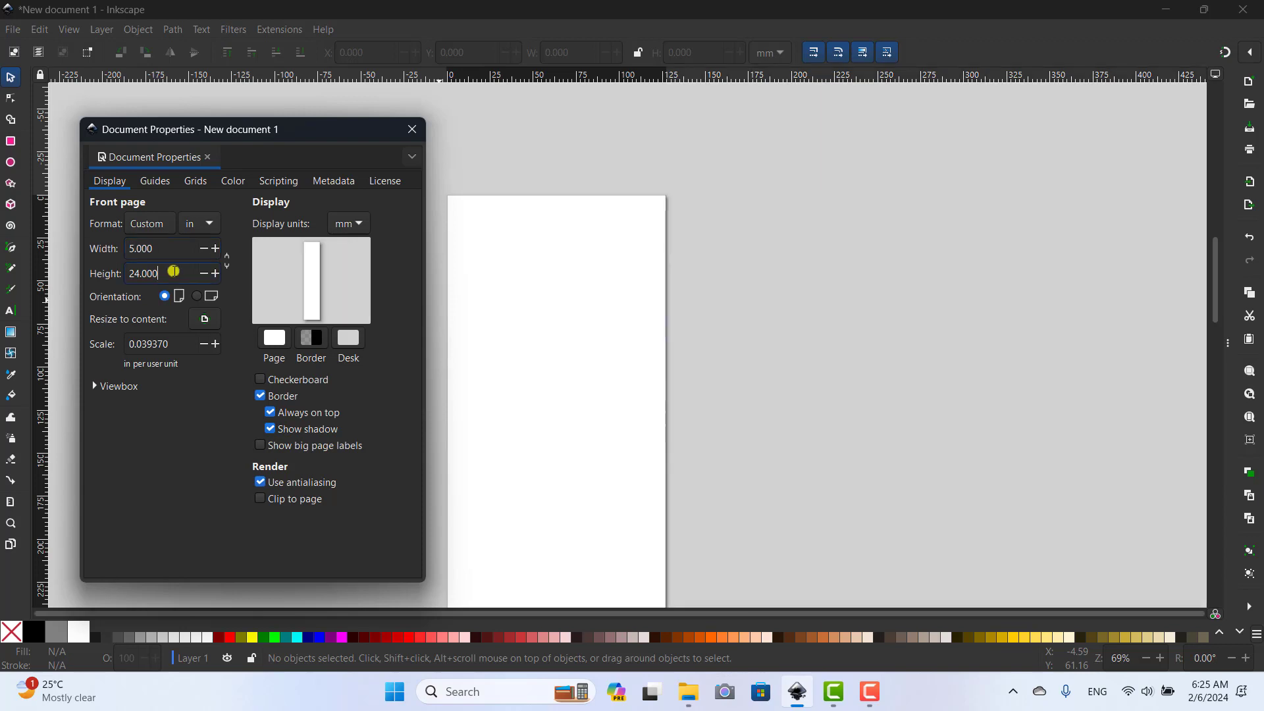
text(10)
click(160, 249)
Flip the page to landscape orientation and back to portrait
scroll(632, 318, down, 5)
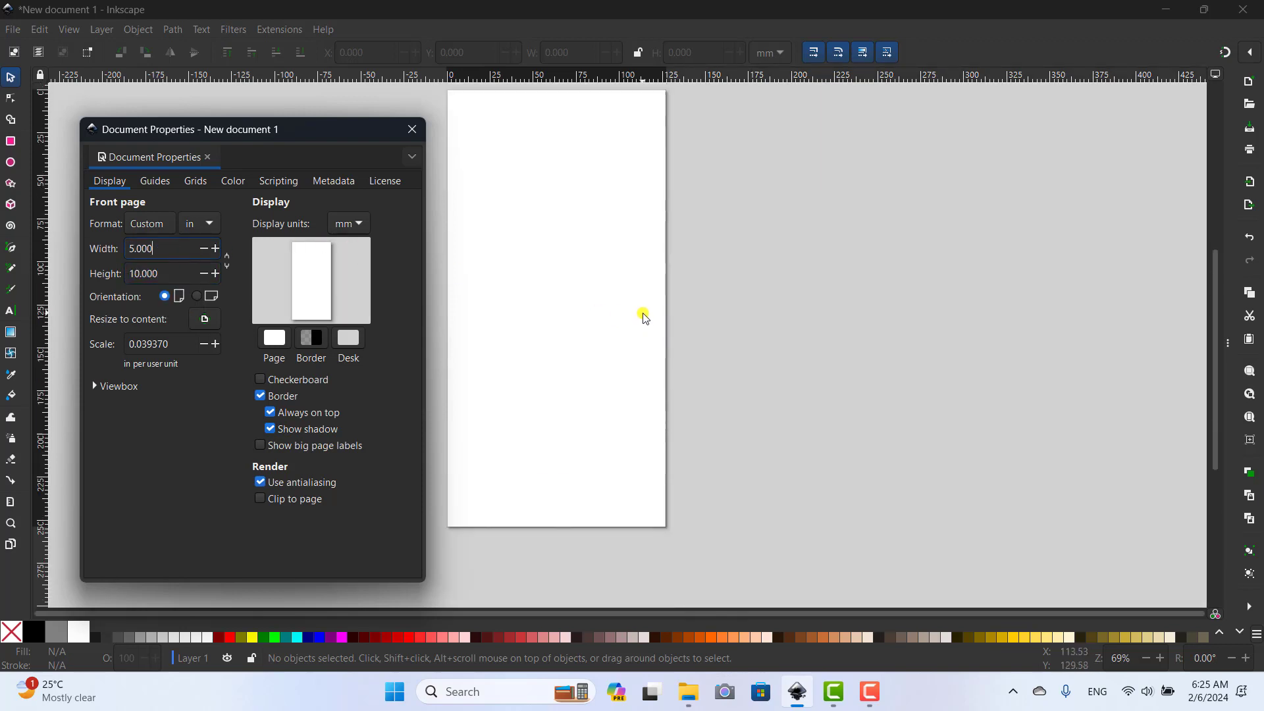
scroll(632, 319, up, 3)
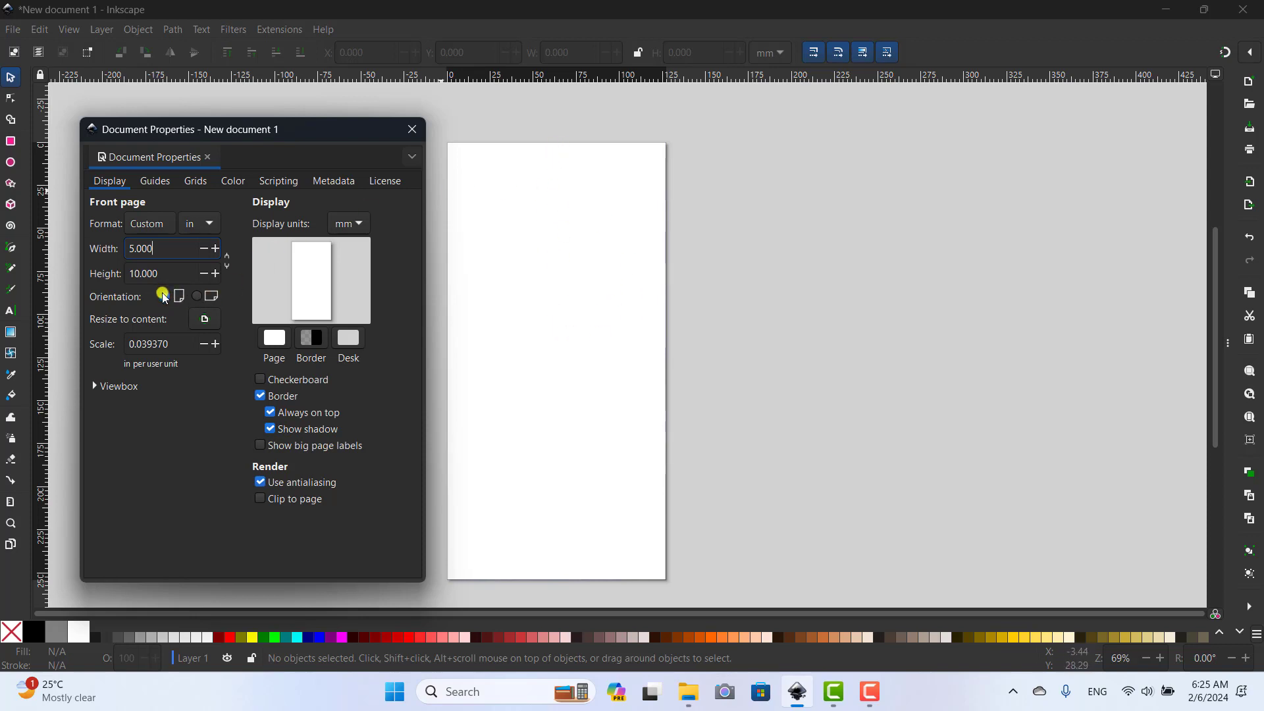
click(198, 296)
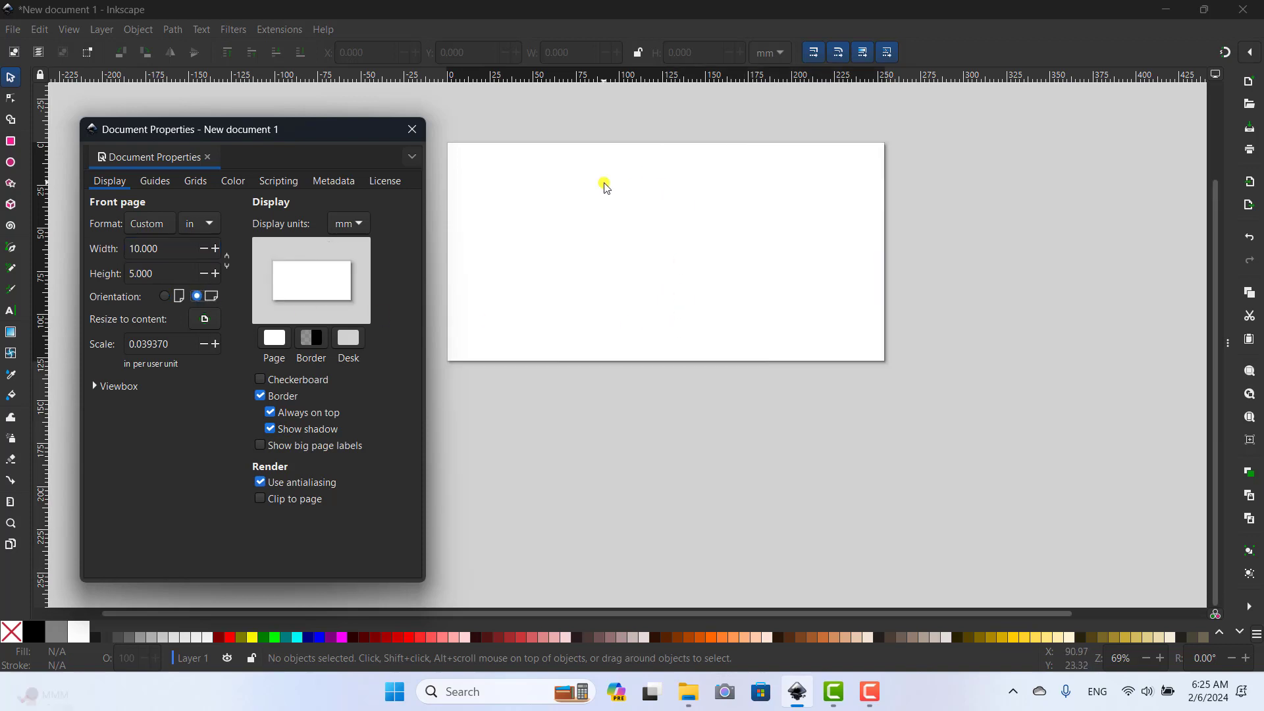
click(193, 298)
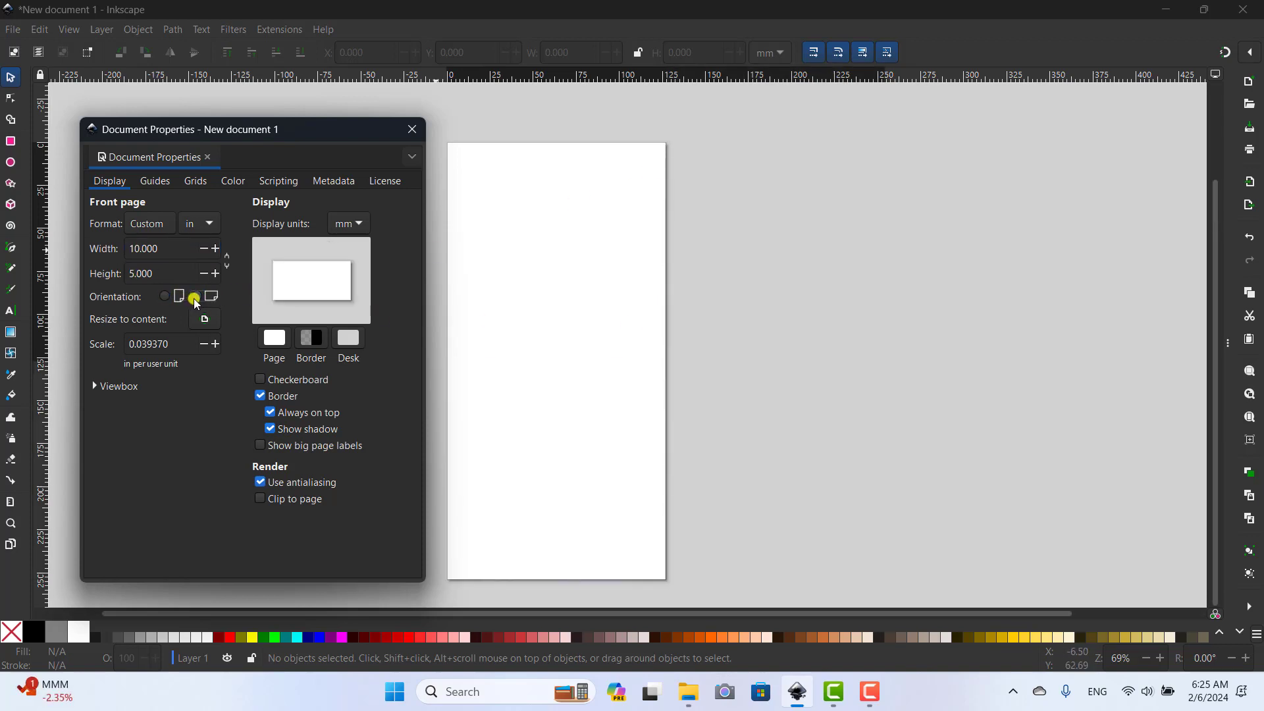
click(167, 297)
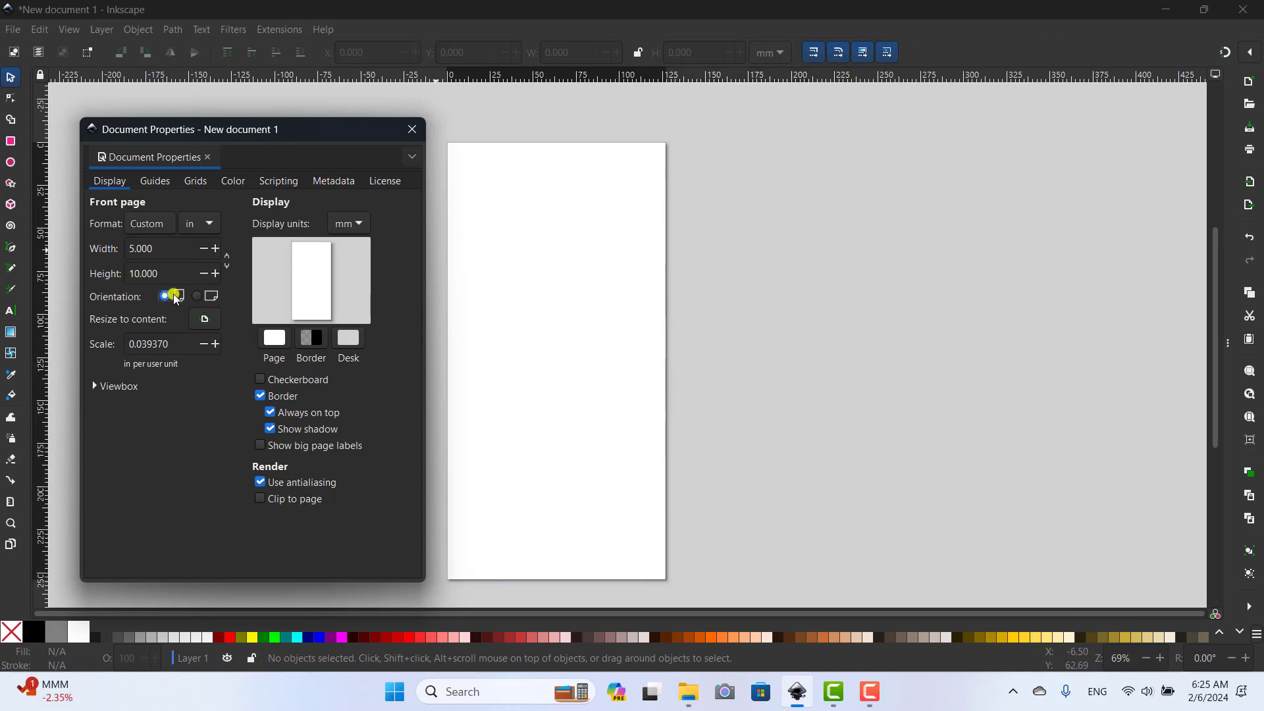
Try millimetres, then centimetres, for the page size and display units
click(208, 226)
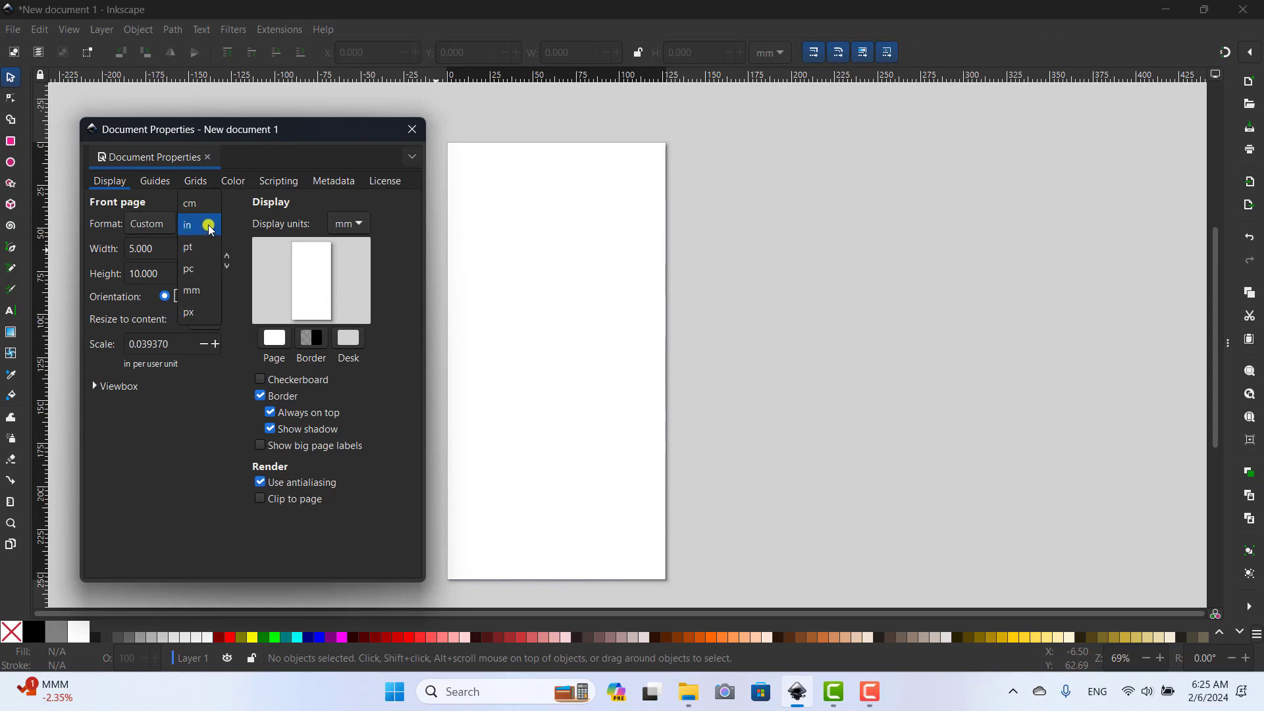
click(195, 294)
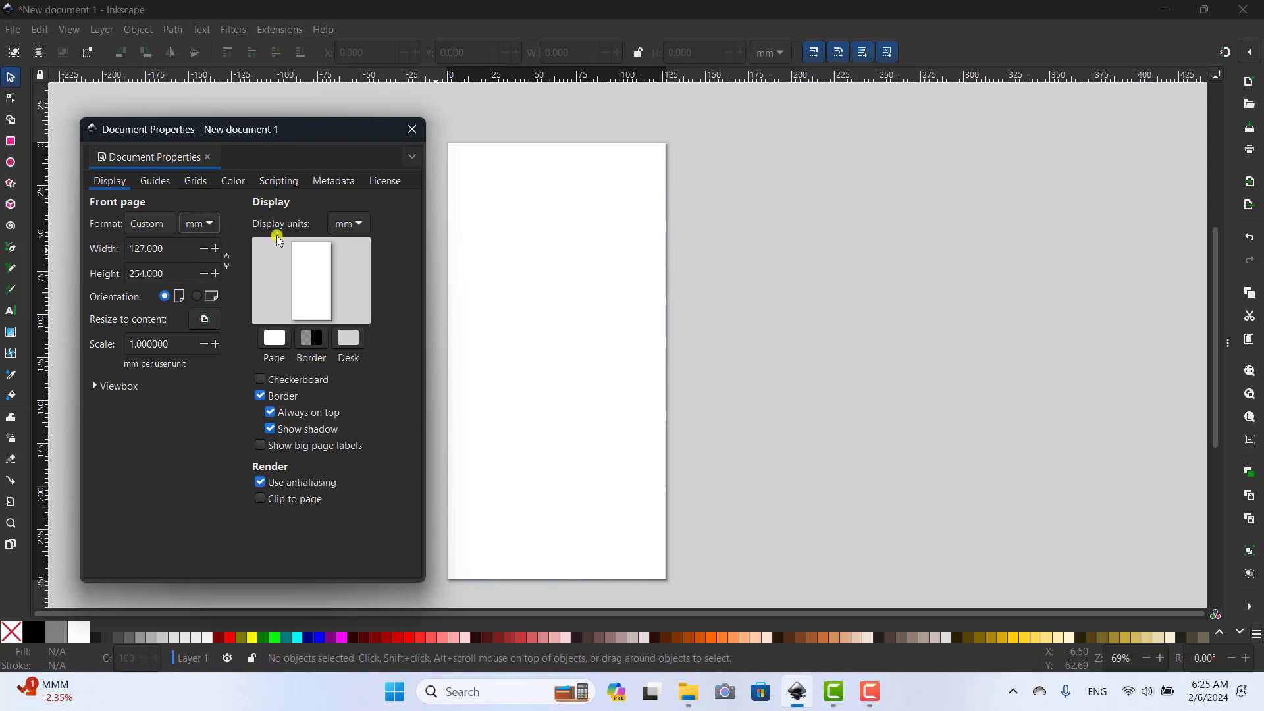
click(356, 224)
click(355, 224)
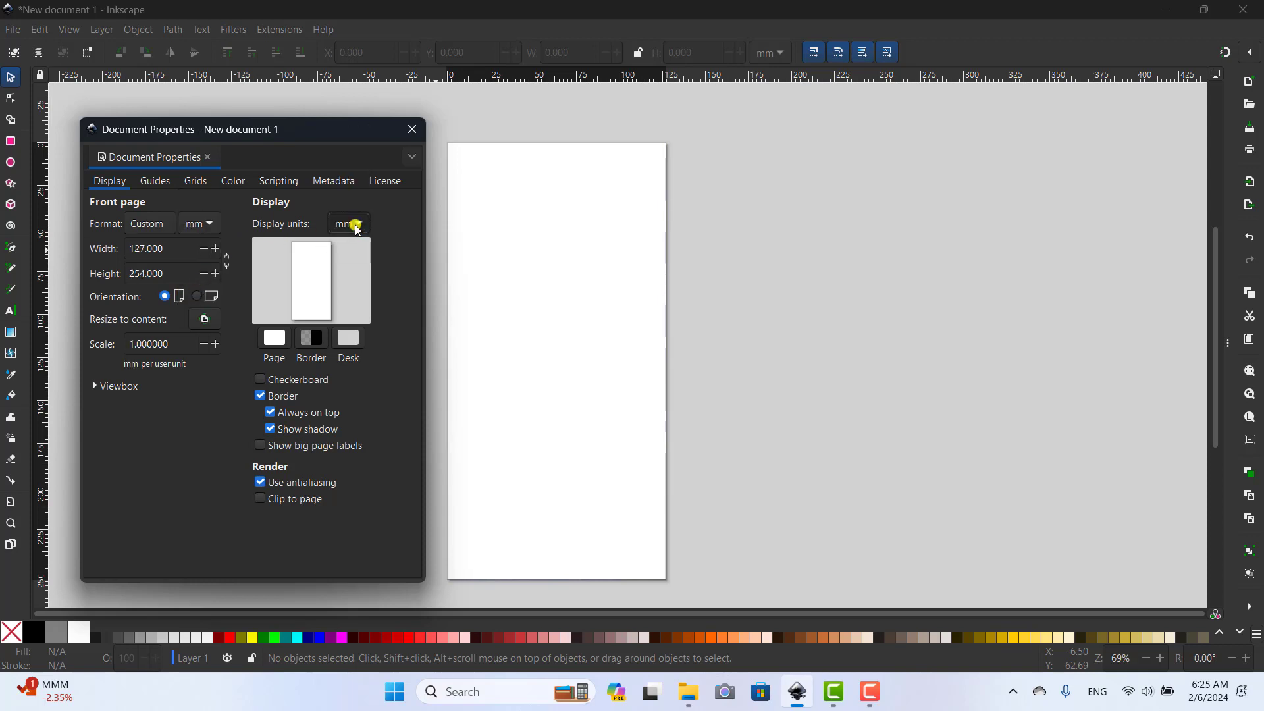
click(208, 224)
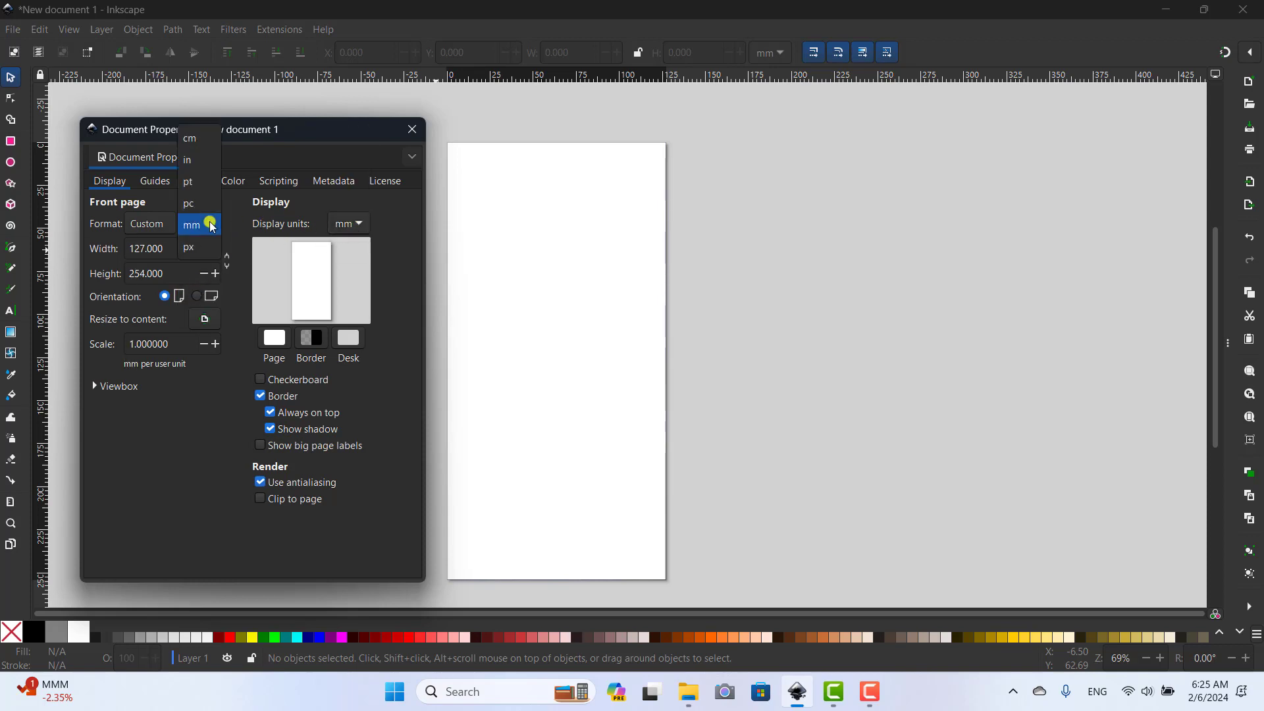
click(197, 138)
click(353, 224)
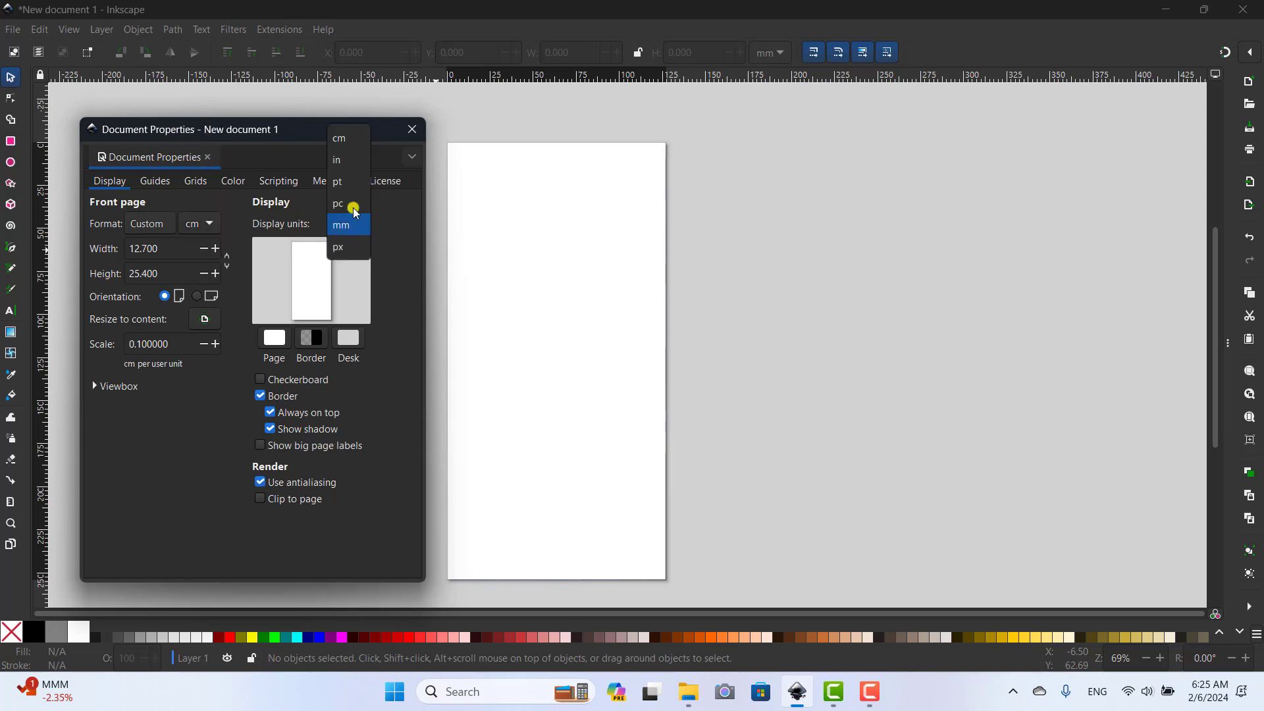
click(339, 139)
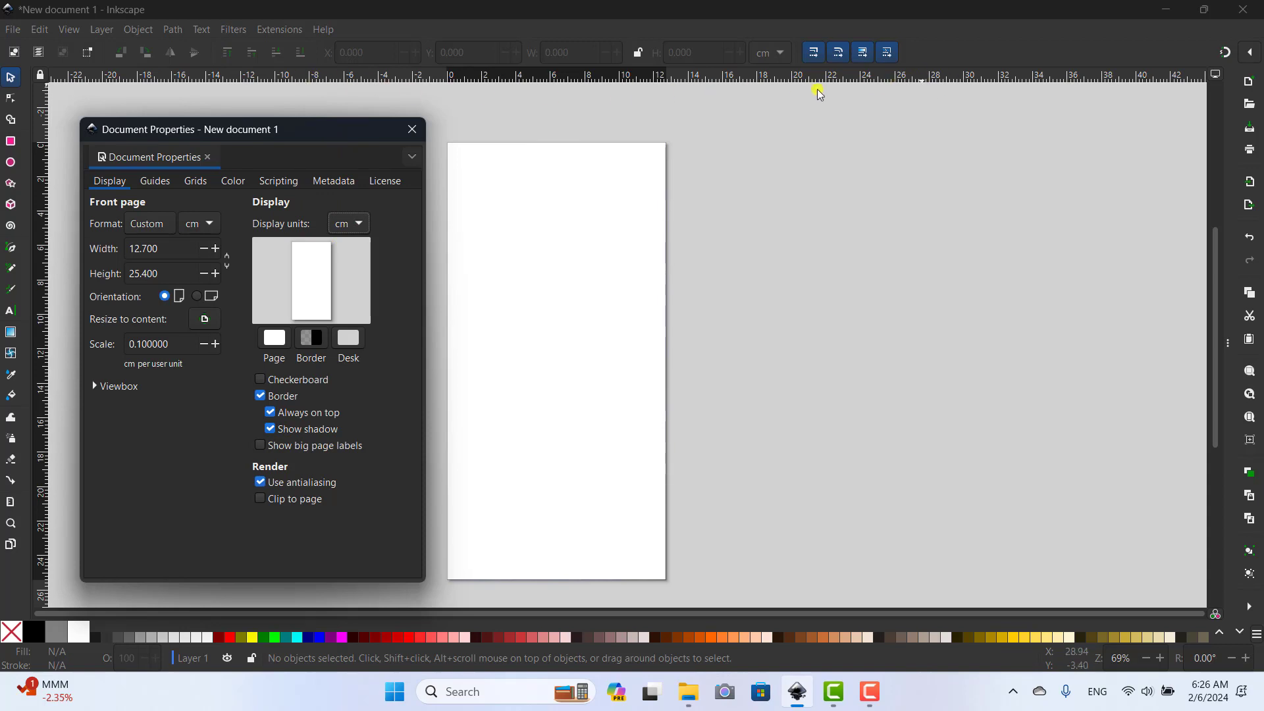
Set page size and display units back to millimetres, giving 127 × 254 mm
click(209, 228)
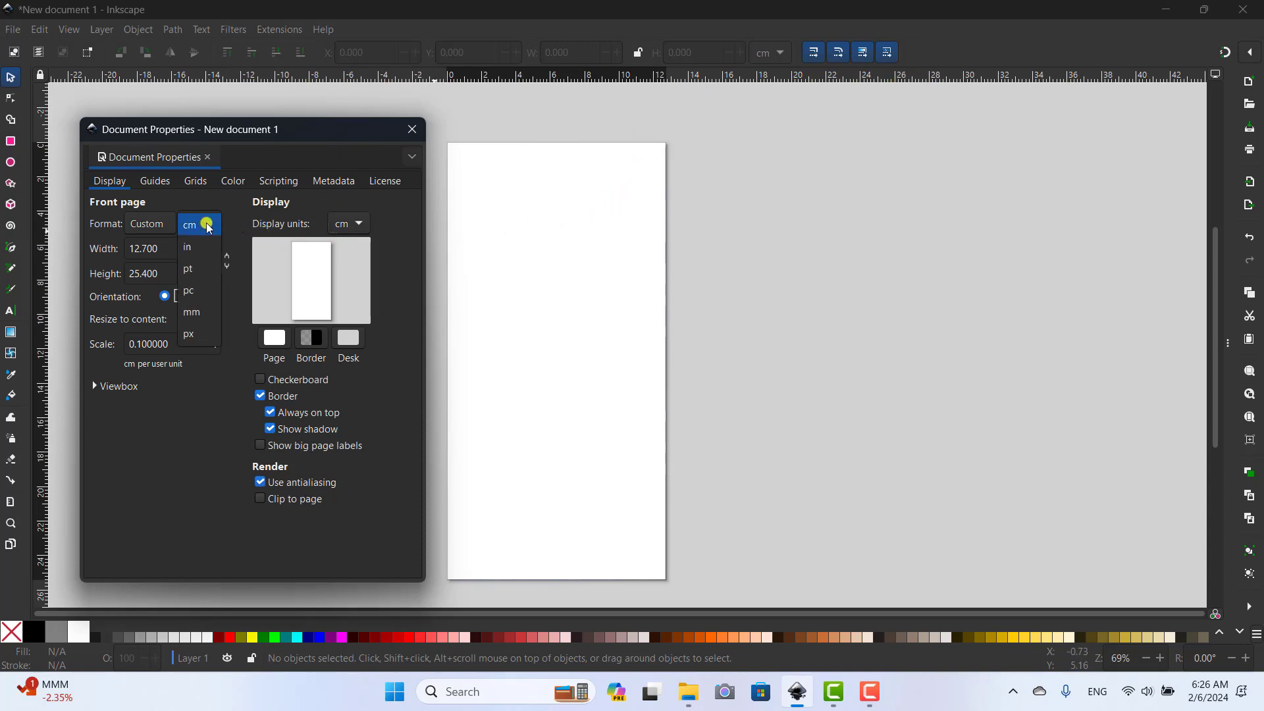
click(196, 311)
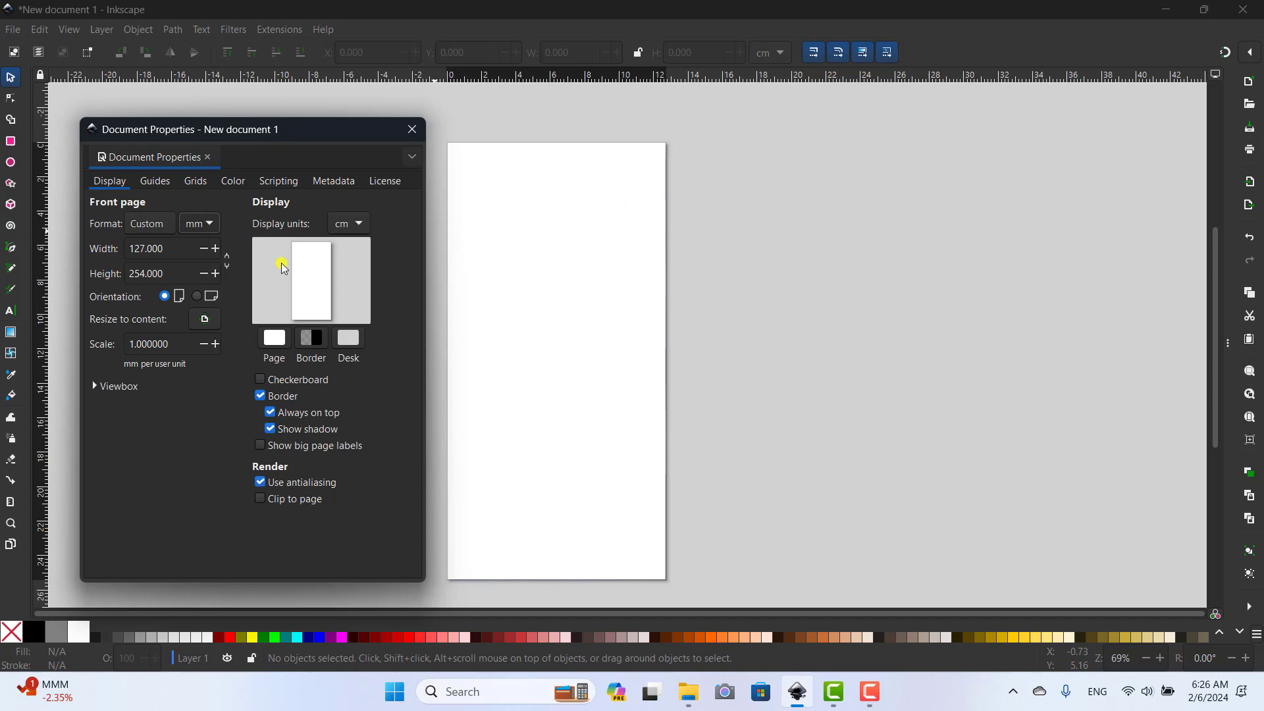
click(350, 223)
click(349, 311)
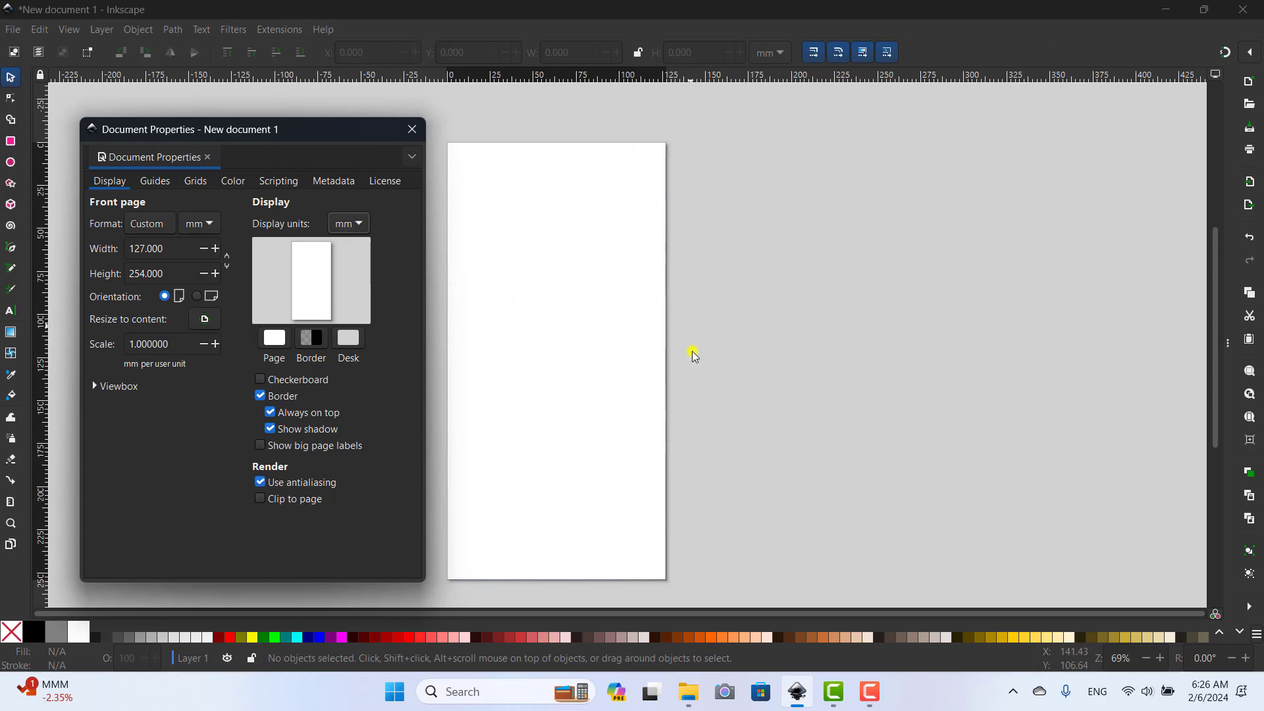
Change the page background colour to red in the colour picker
click(274, 338)
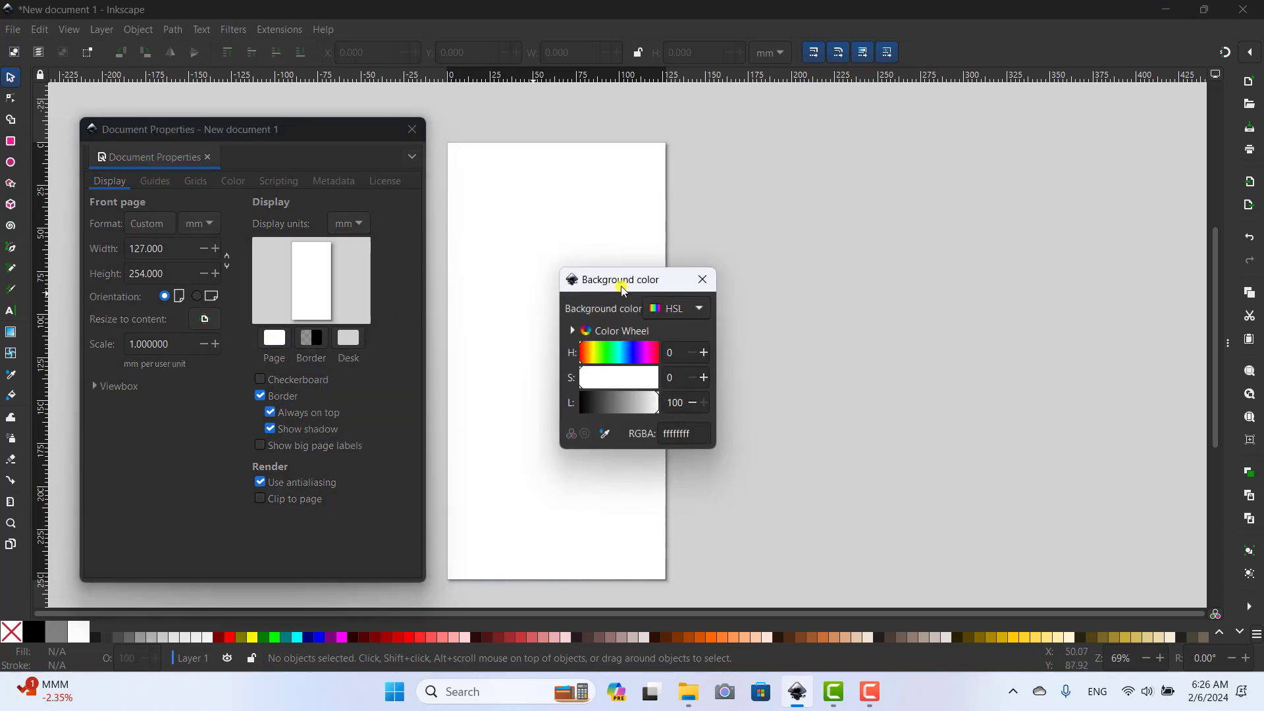
drag(621, 285, 794, 190)
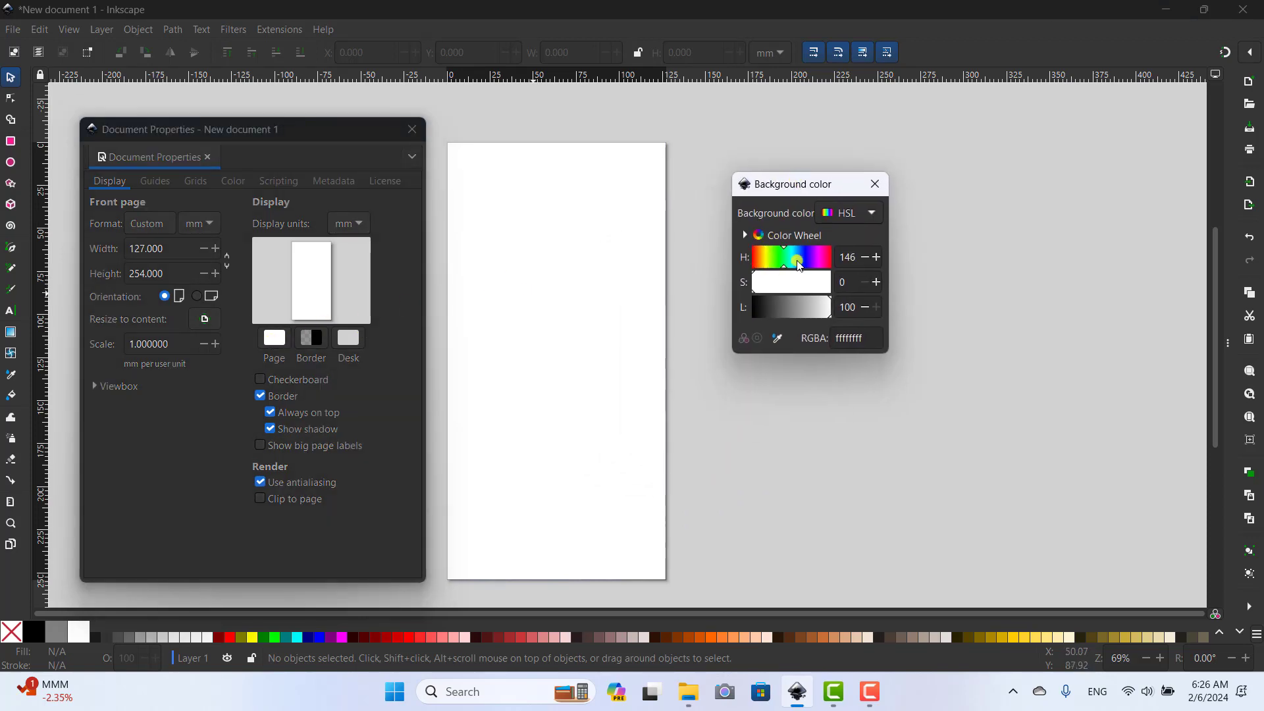
drag(778, 281, 810, 282)
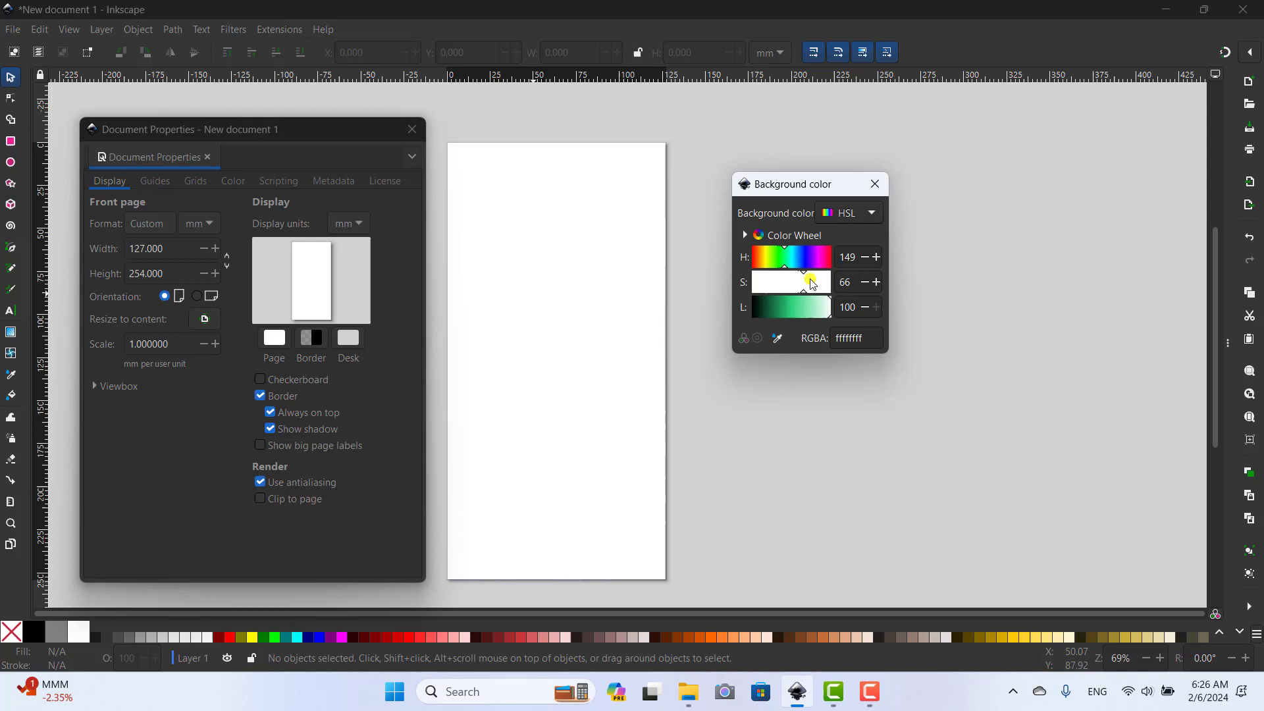
click(790, 308)
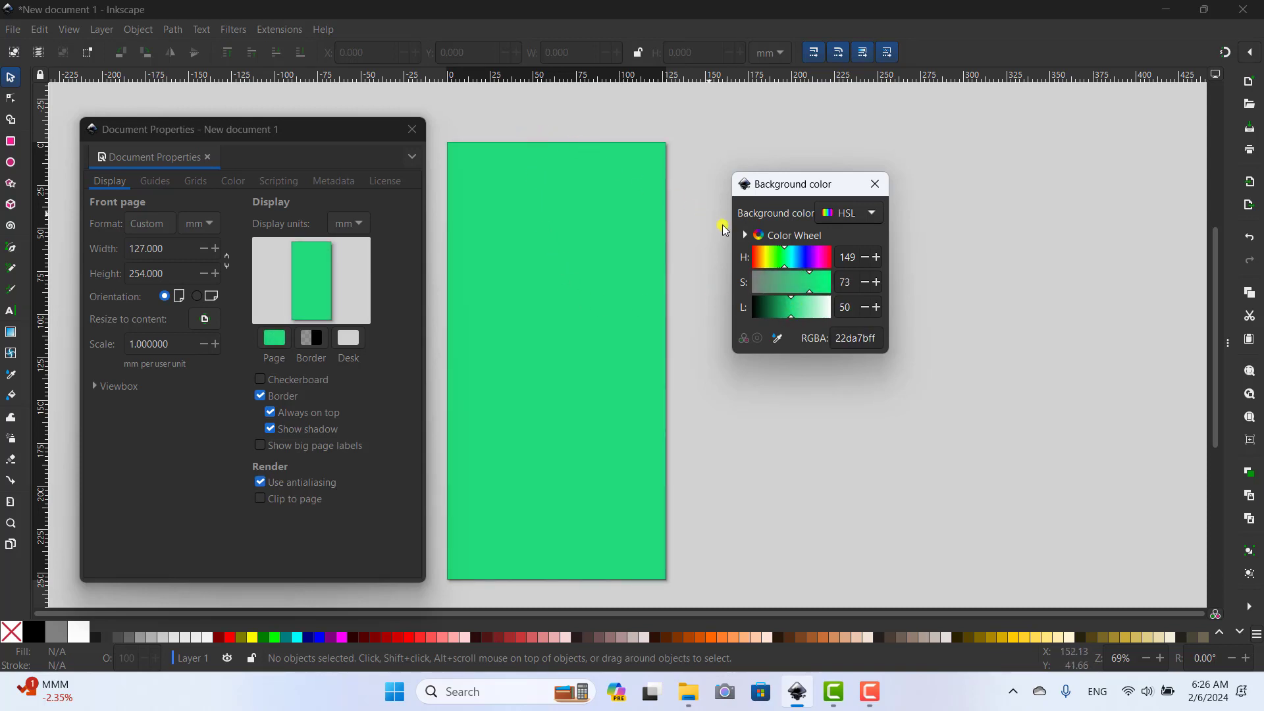
drag(787, 264, 740, 259)
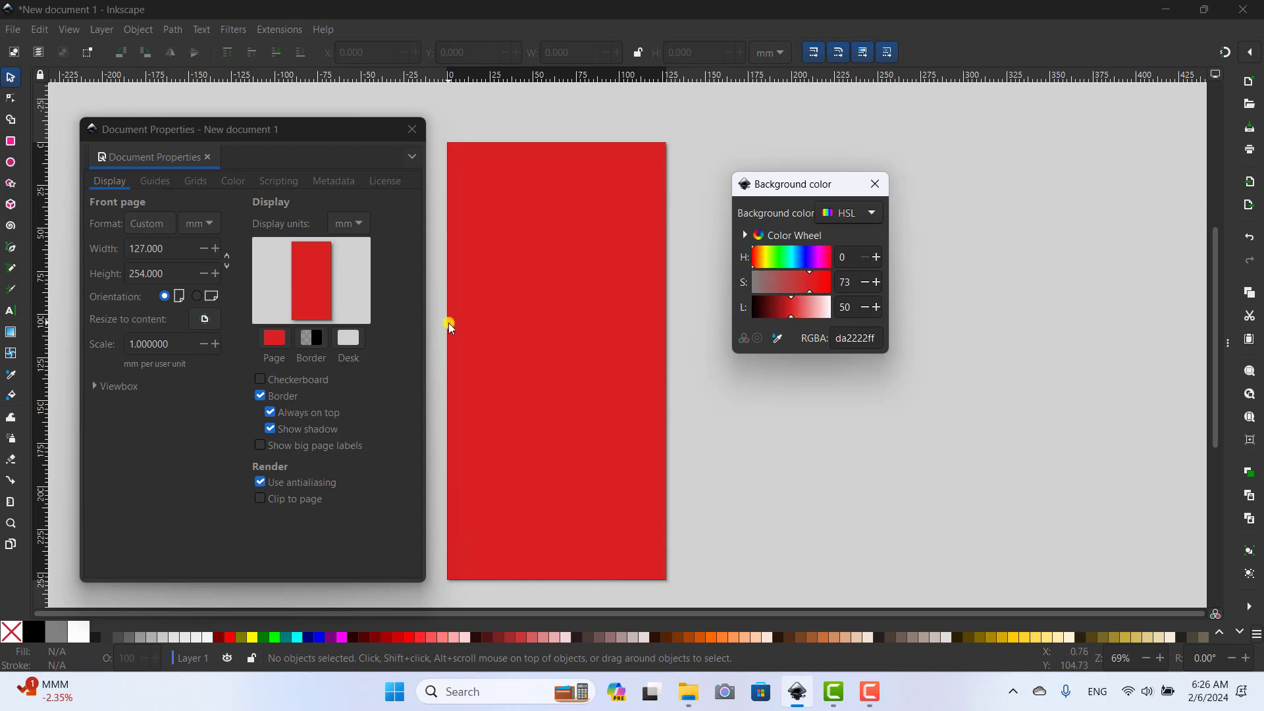
click(874, 184)
Make the page border and shadow colour green at 25 alpha
click(312, 339)
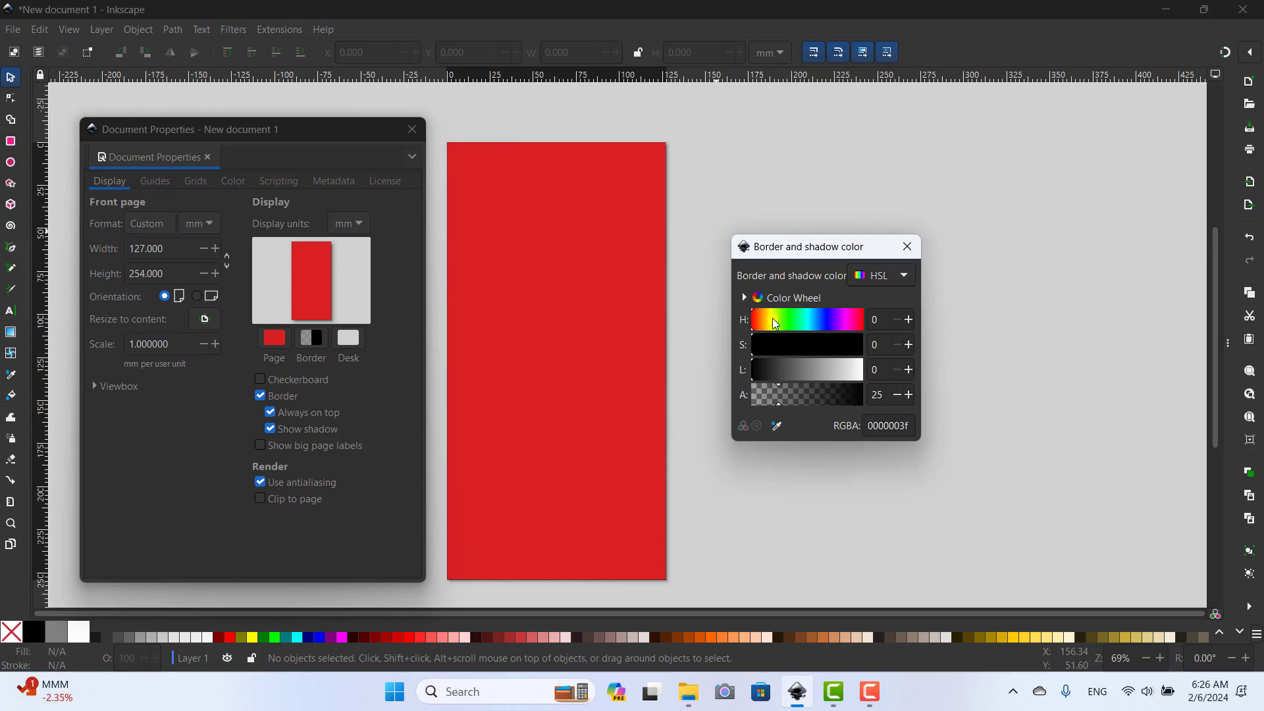
mouse_move(799, 341)
mouse_down()
mouse_move(831, 343)
mouse_move(803, 374)
mouse_up()
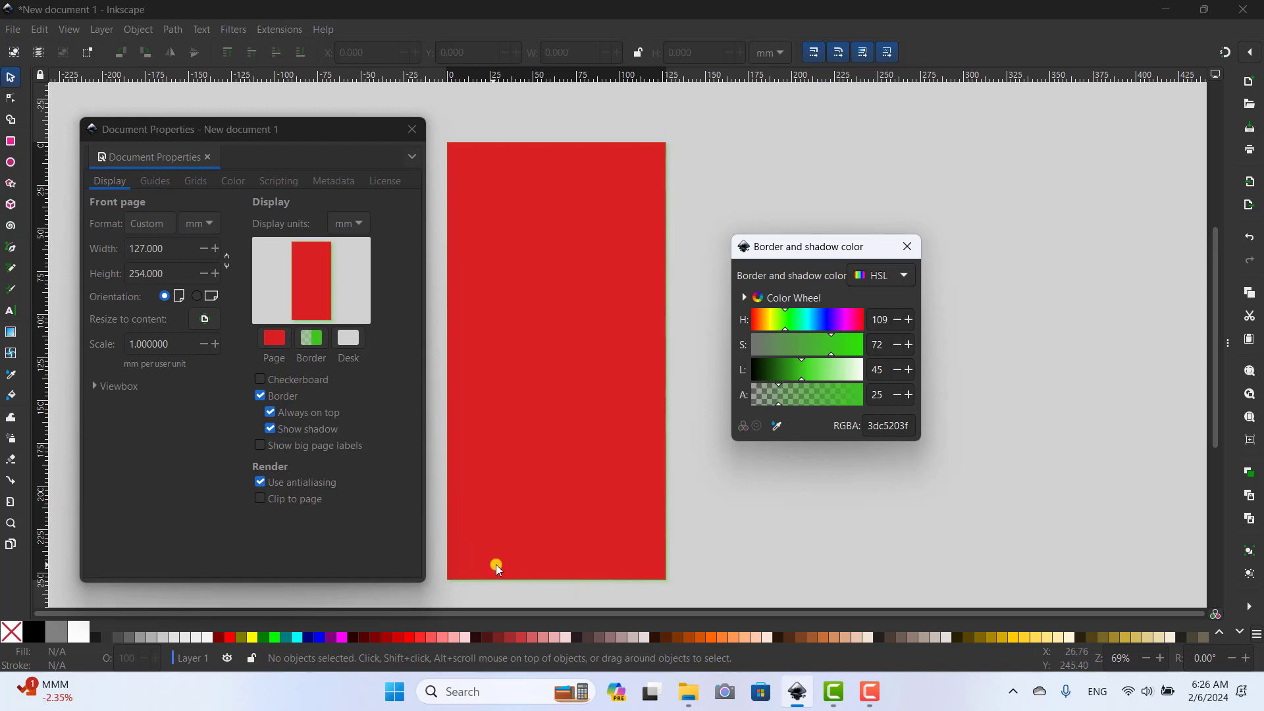
click(905, 250)
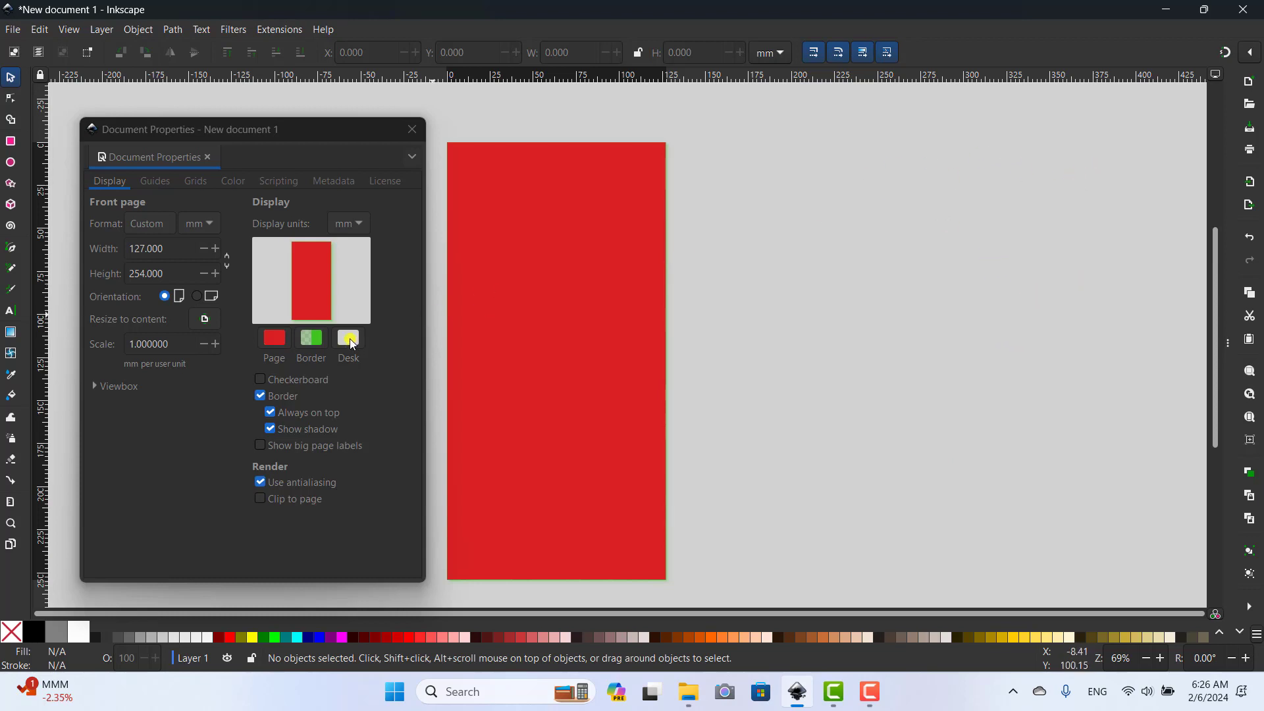
Darken the desk colour to a medium grey
click(349, 339)
mouse_move(609, 402)
mouse_down()
mouse_move(572, 402)
mouse_move(627, 411)
mouse_up()
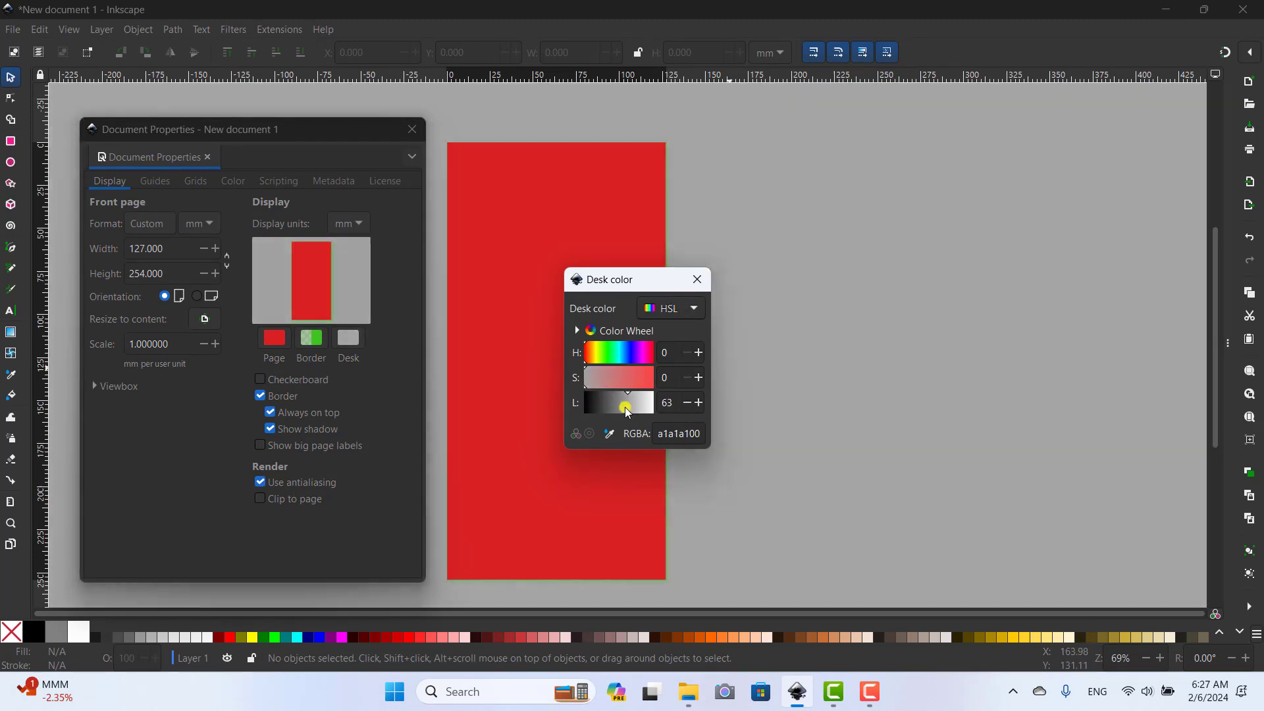
click(698, 279)
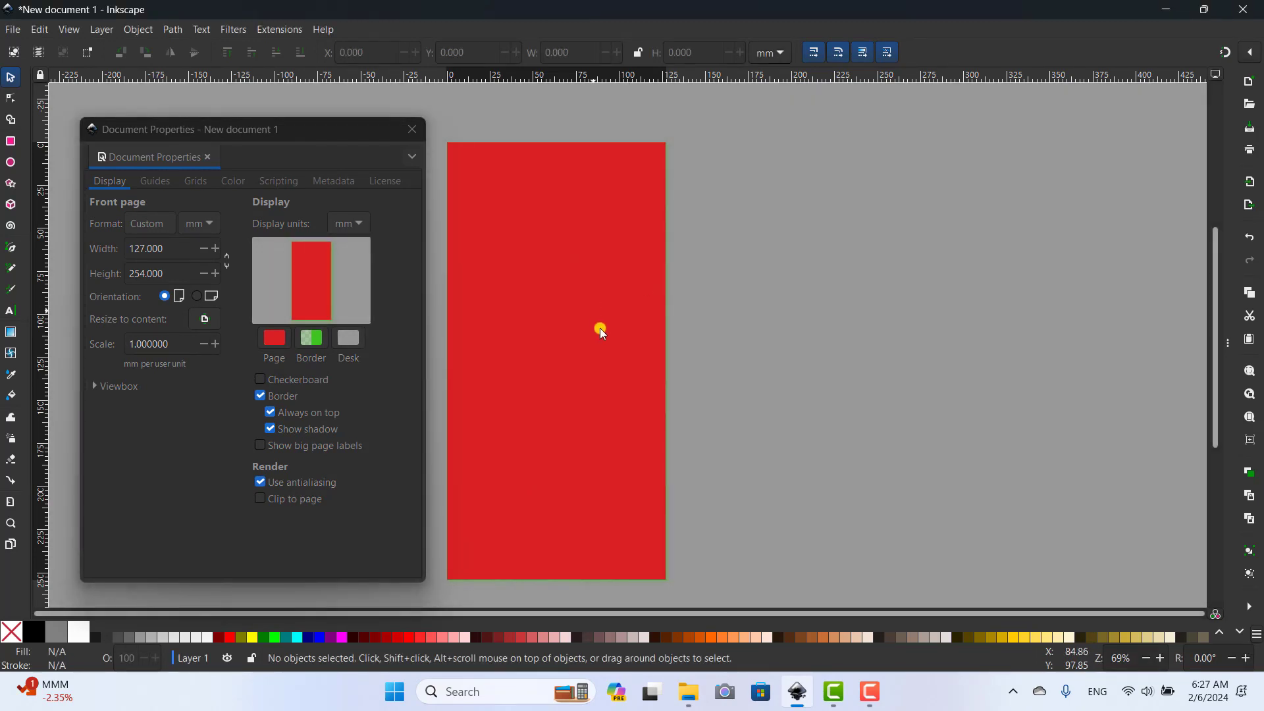
Toggle the page border off and on, and the checkerboard on and off
click(260, 396)
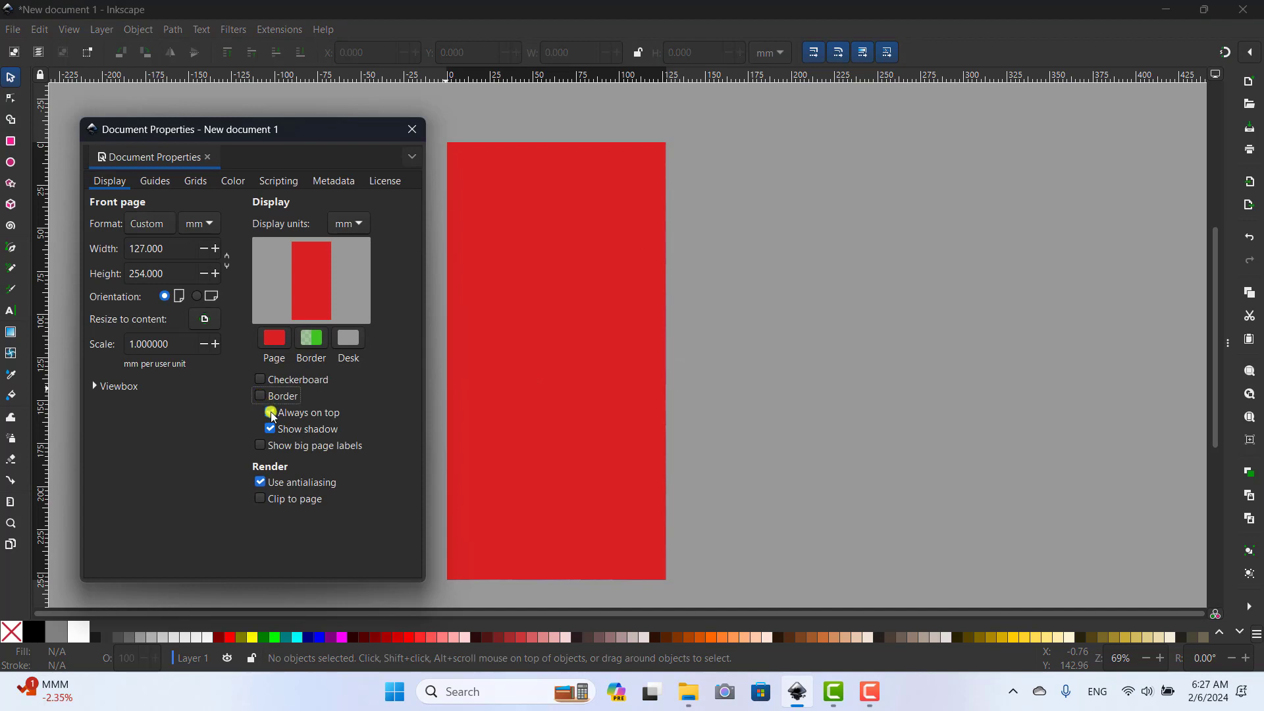
click(265, 401)
click(260, 381)
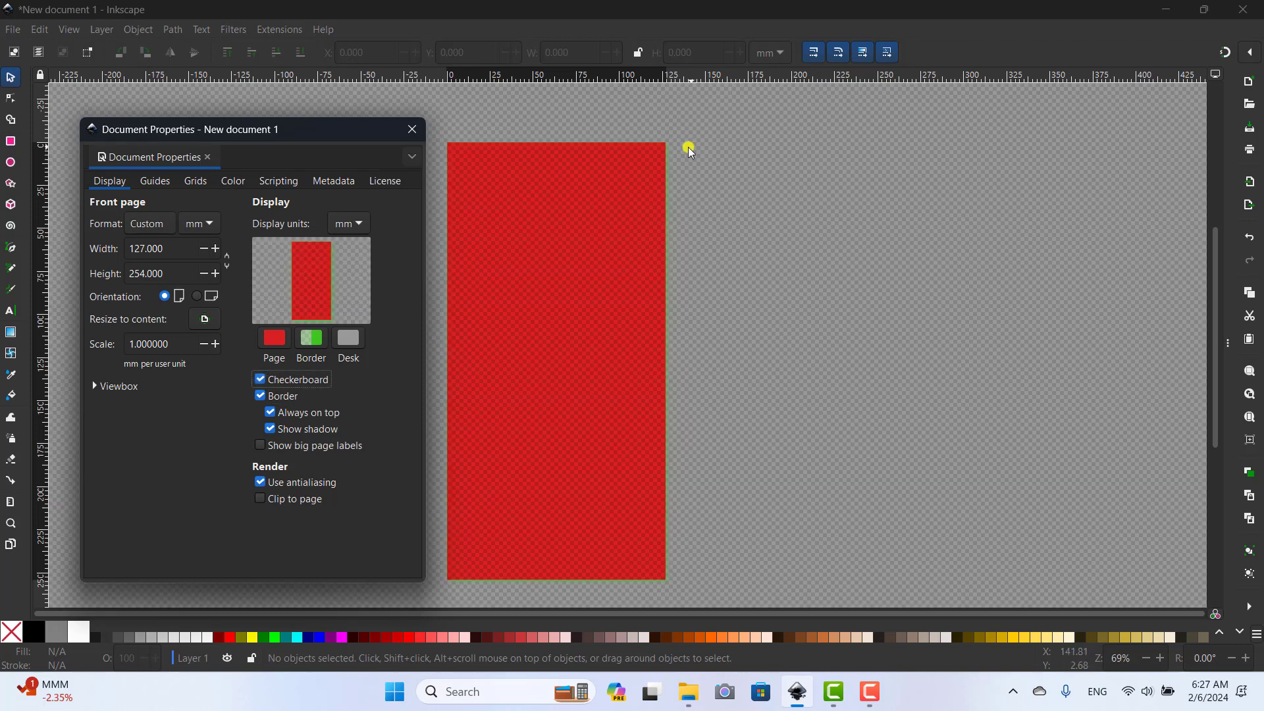
click(261, 382)
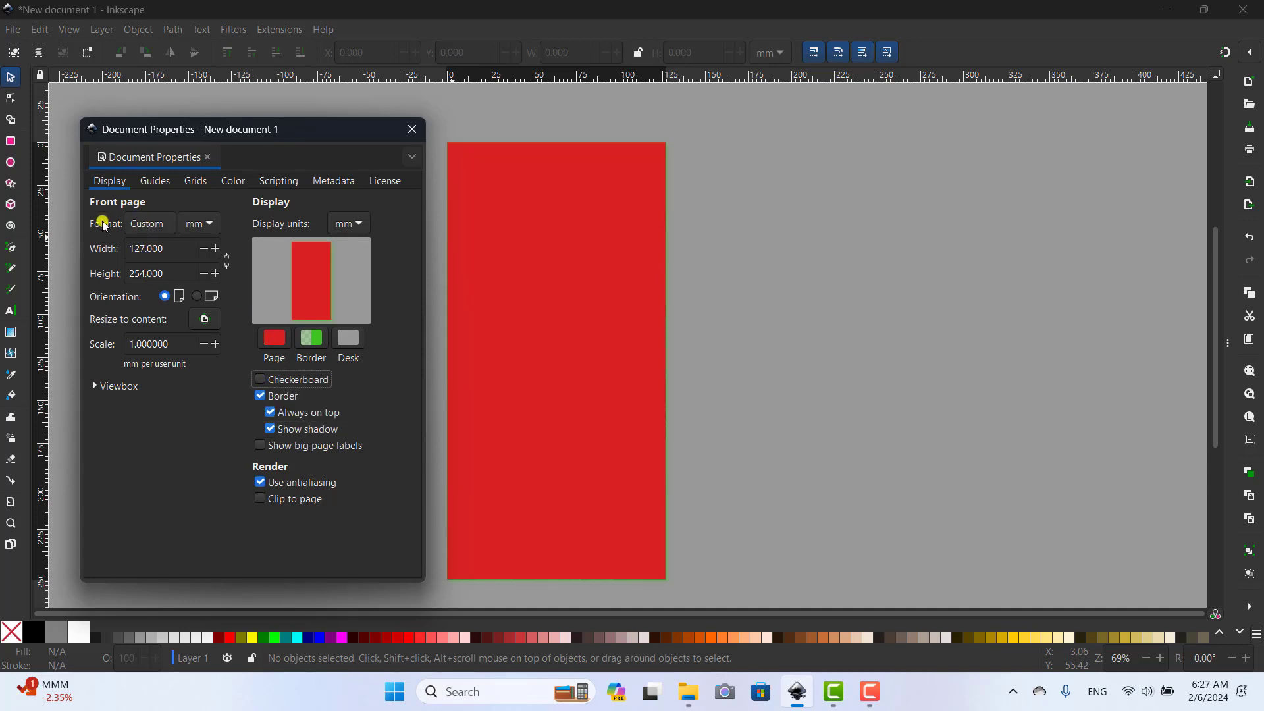
Set the page format to A4 and shift the page colour hue to 181 for cyan
click(150, 227)
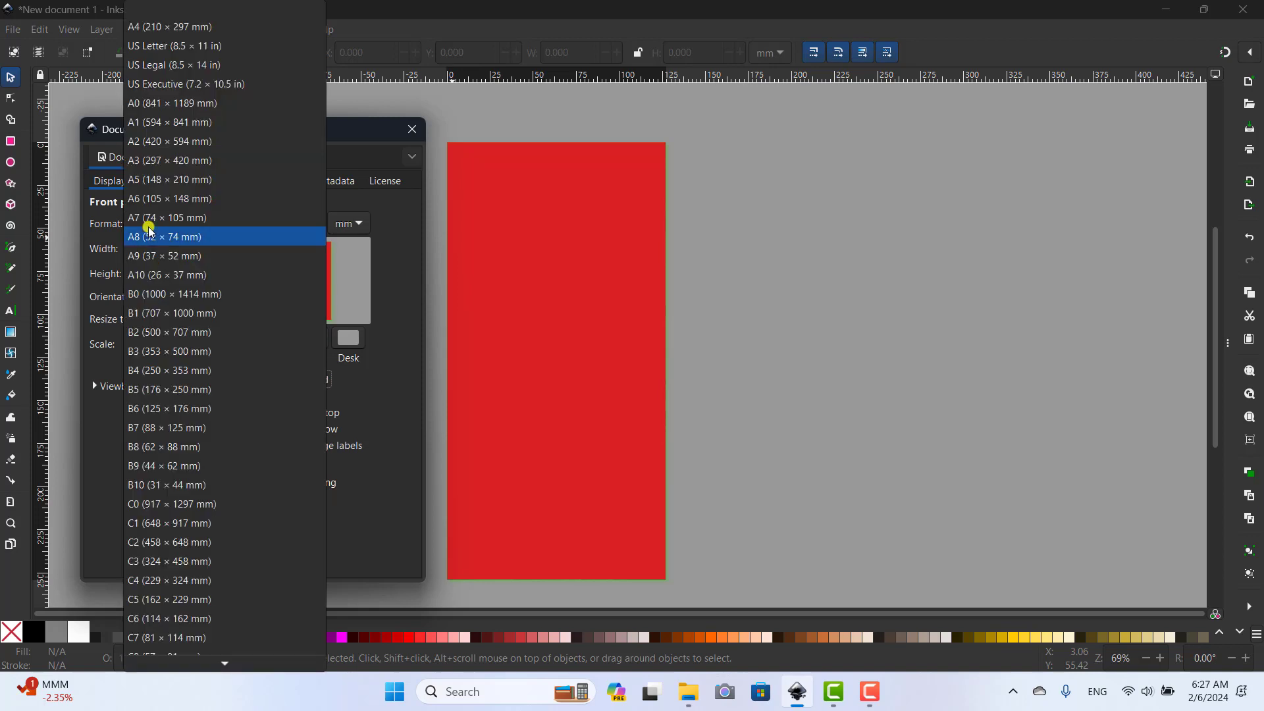
click(164, 26)
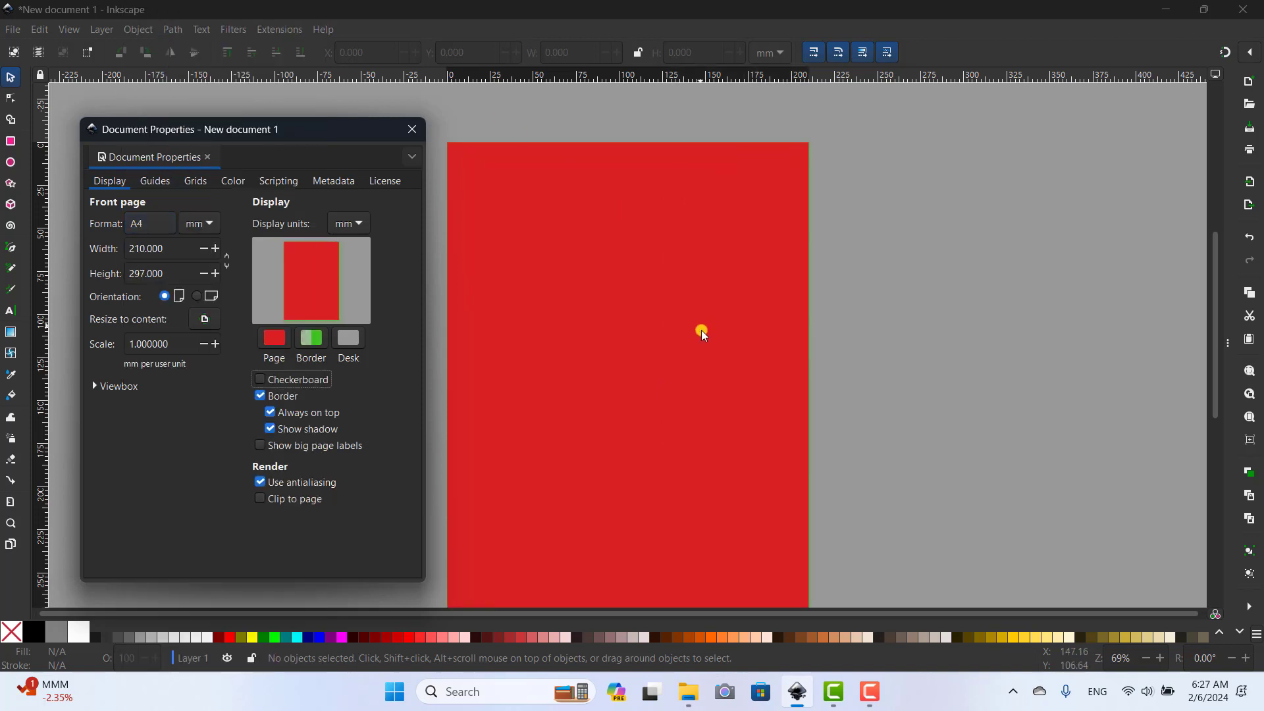
click(275, 335)
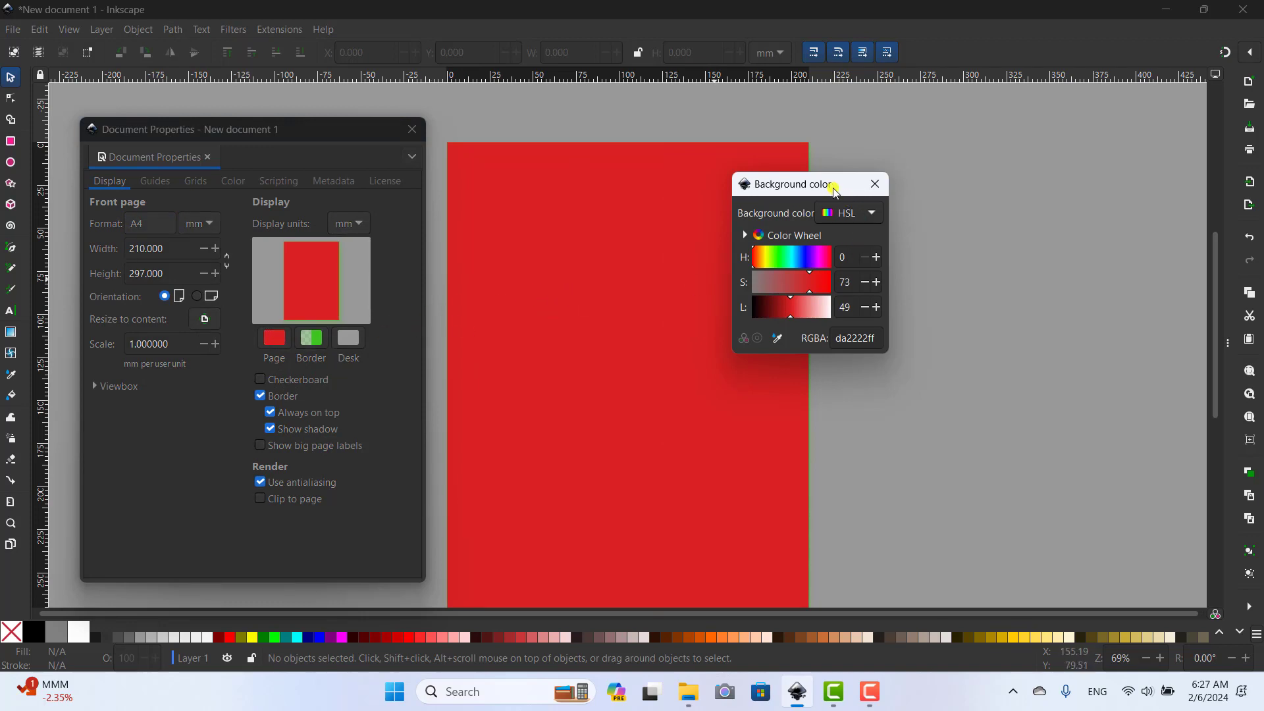
drag(831, 184, 834, 158)
drag(804, 230, 797, 237)
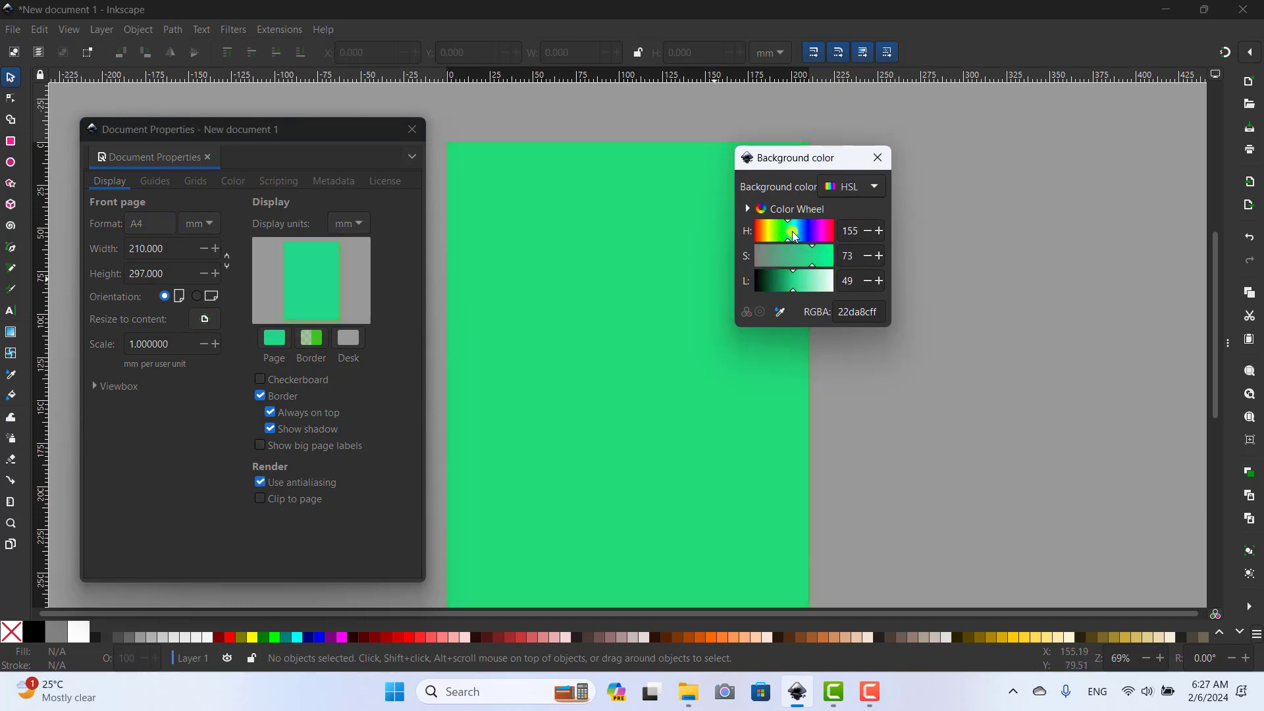
click(878, 158)
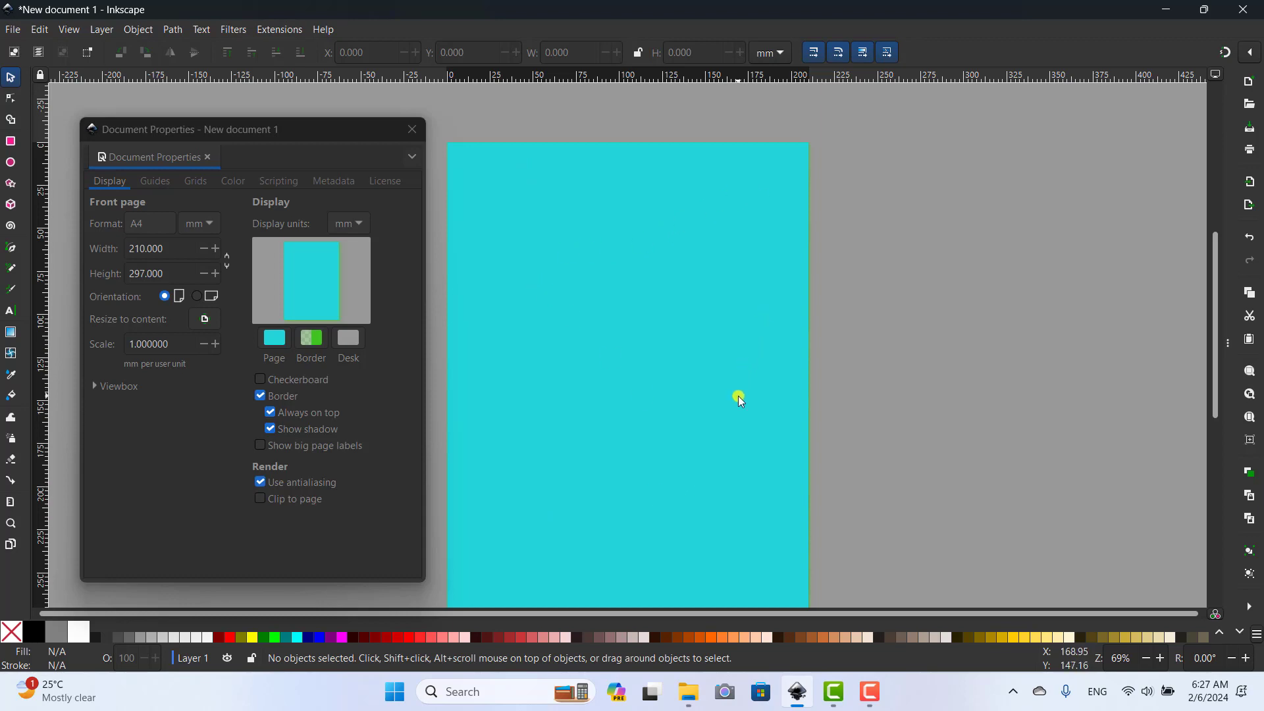
Draw a rectangle on the cyan page and nudge it slightly up and left
click(10, 141)
mouse_move(486, 239)
mouse_down()
mouse_move(761, 443)
mouse_move(795, 401)
mouse_up()
click(11, 77)
drag(572, 262, 569, 257)
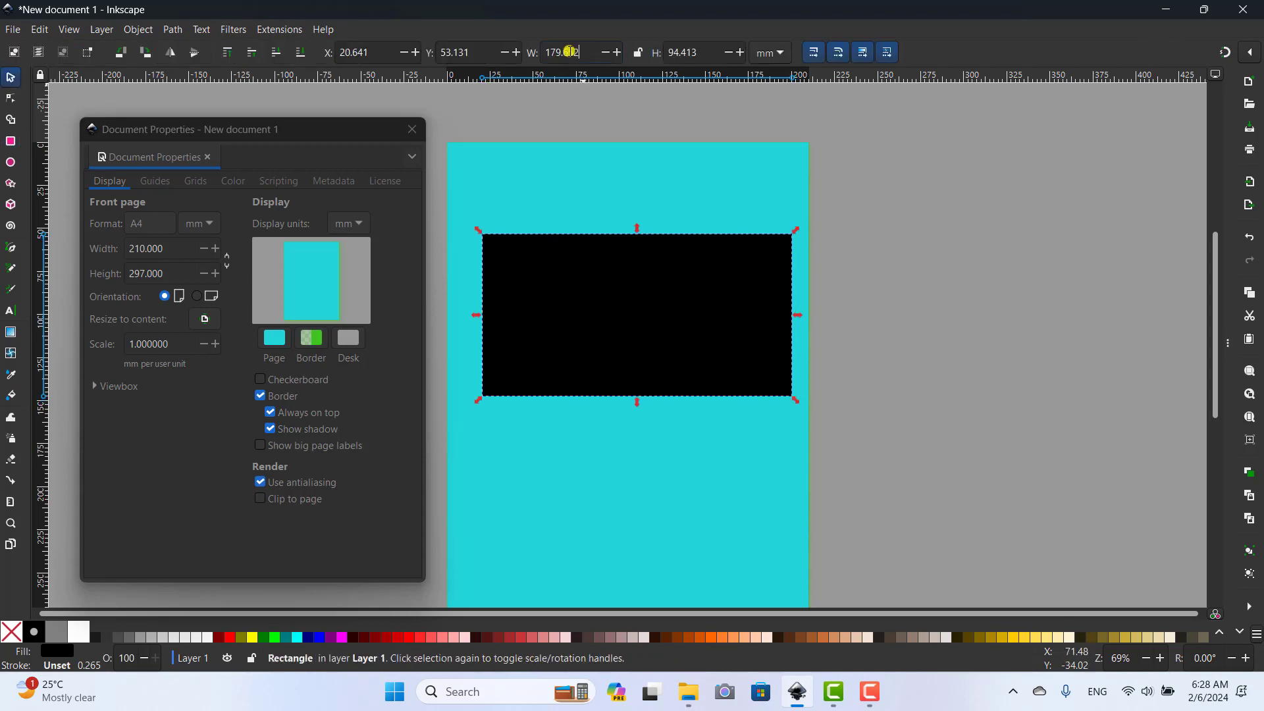
Size the rectangle to 100 × 50 mm and move it near the top of the page
double_click(540, 46)
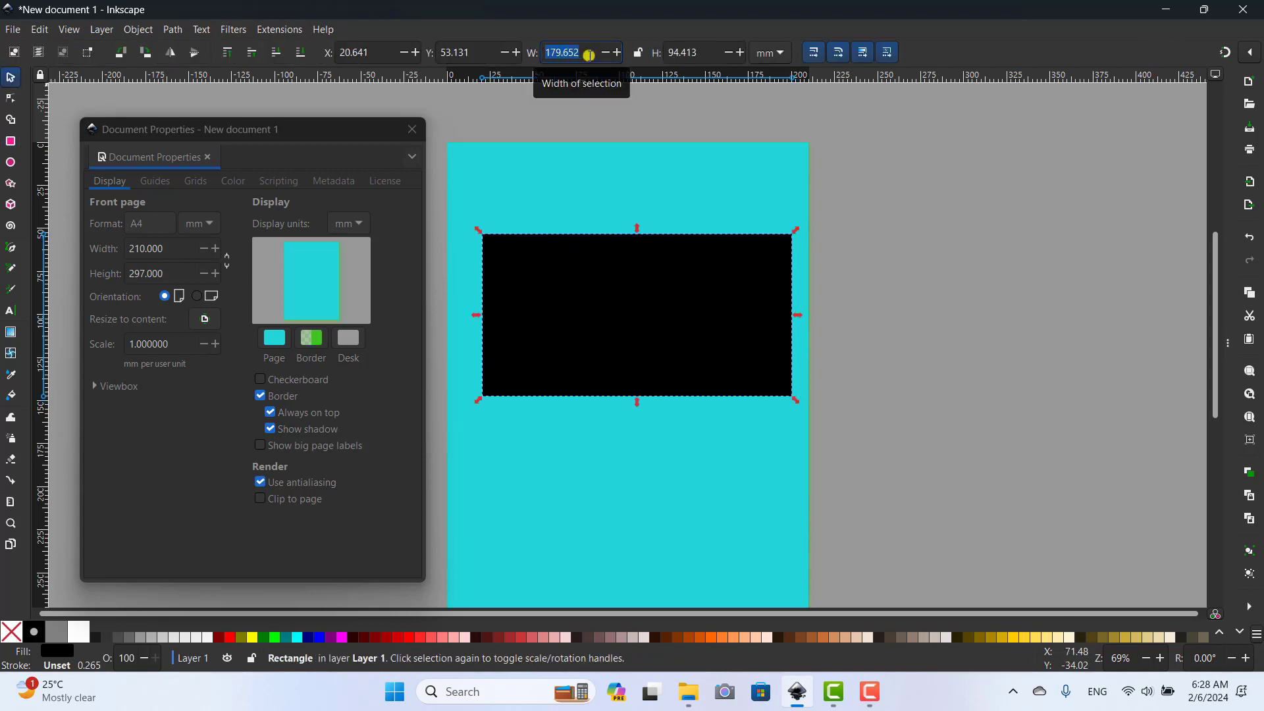
text(100)
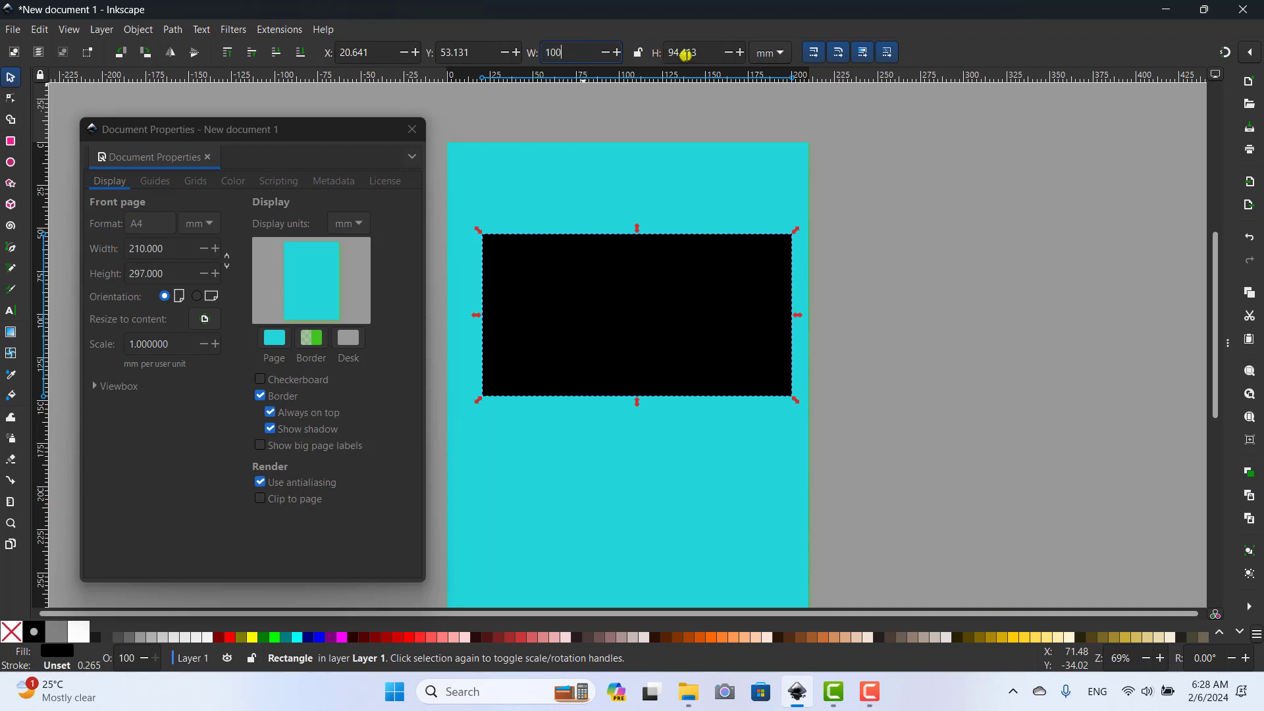
key(Return)
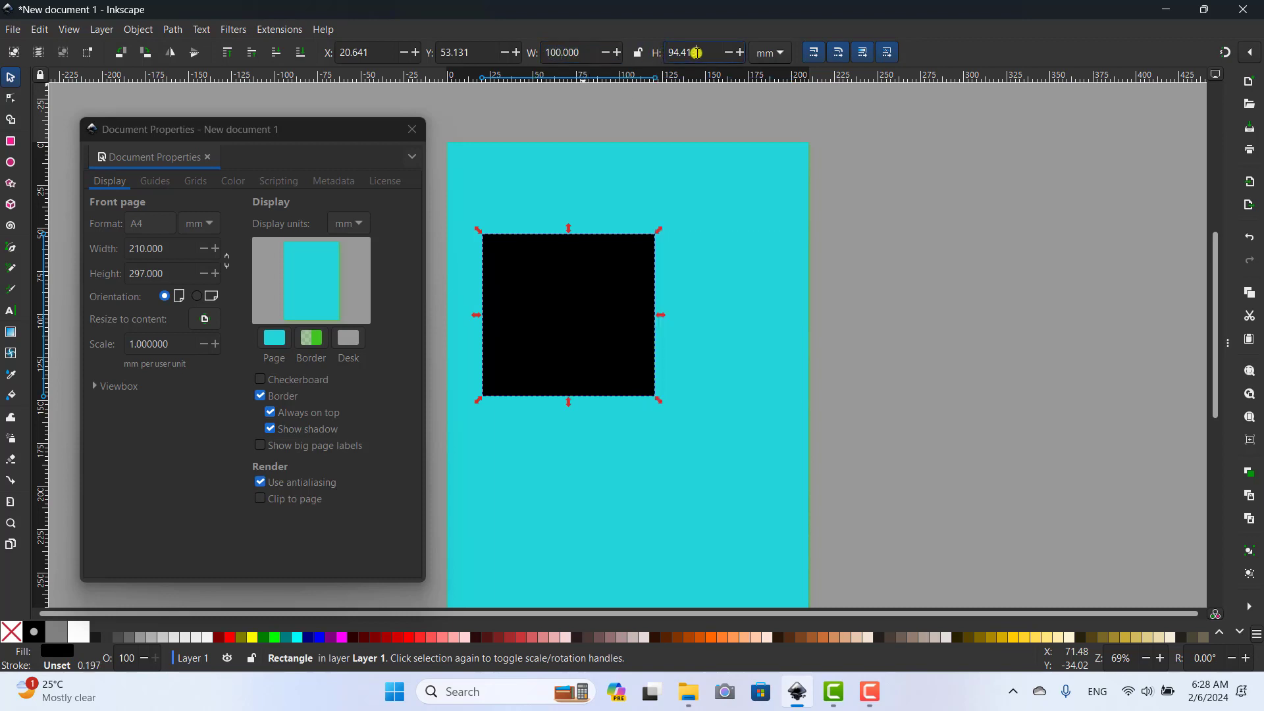
double_click(661, 52)
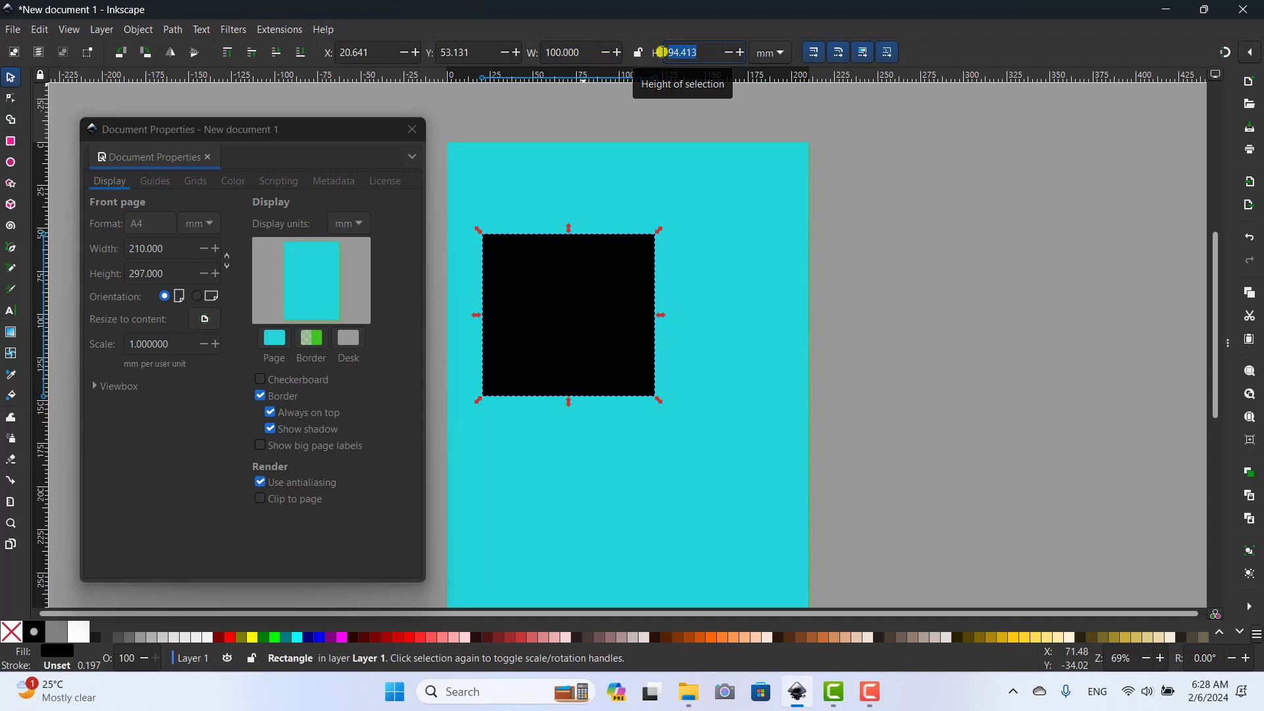
text(50)
key(Return)
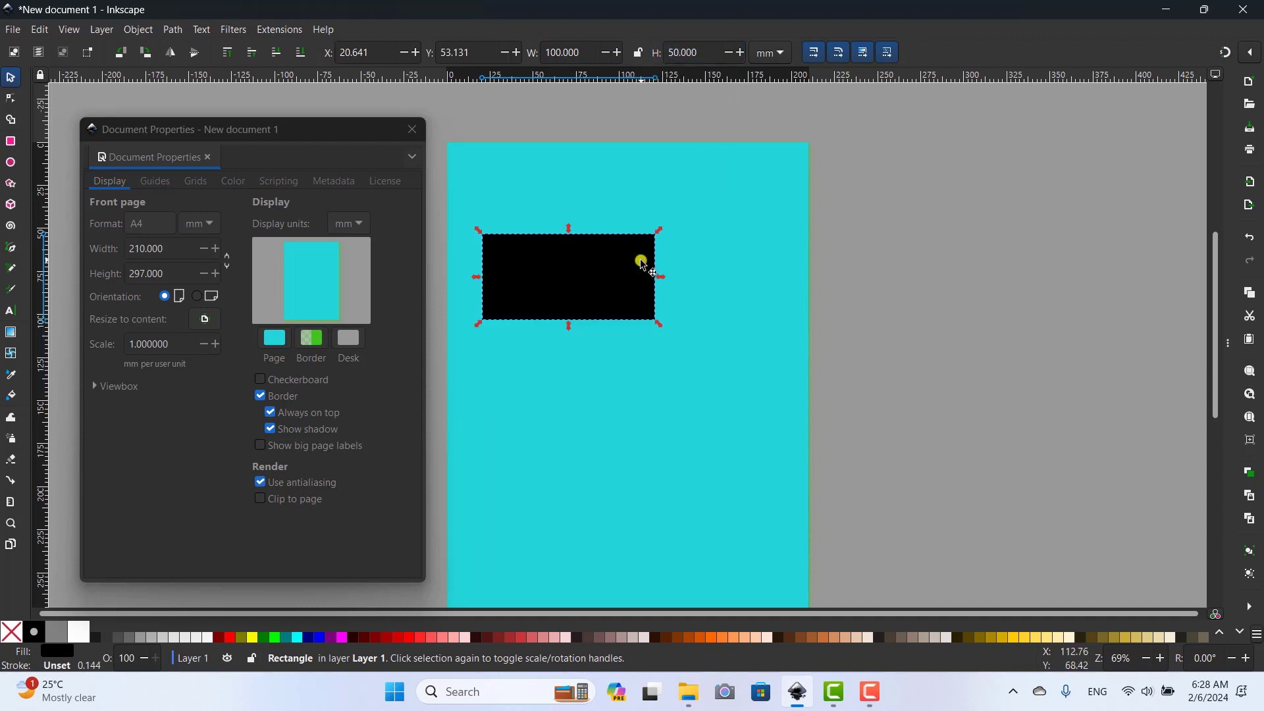
drag(613, 256, 669, 234)
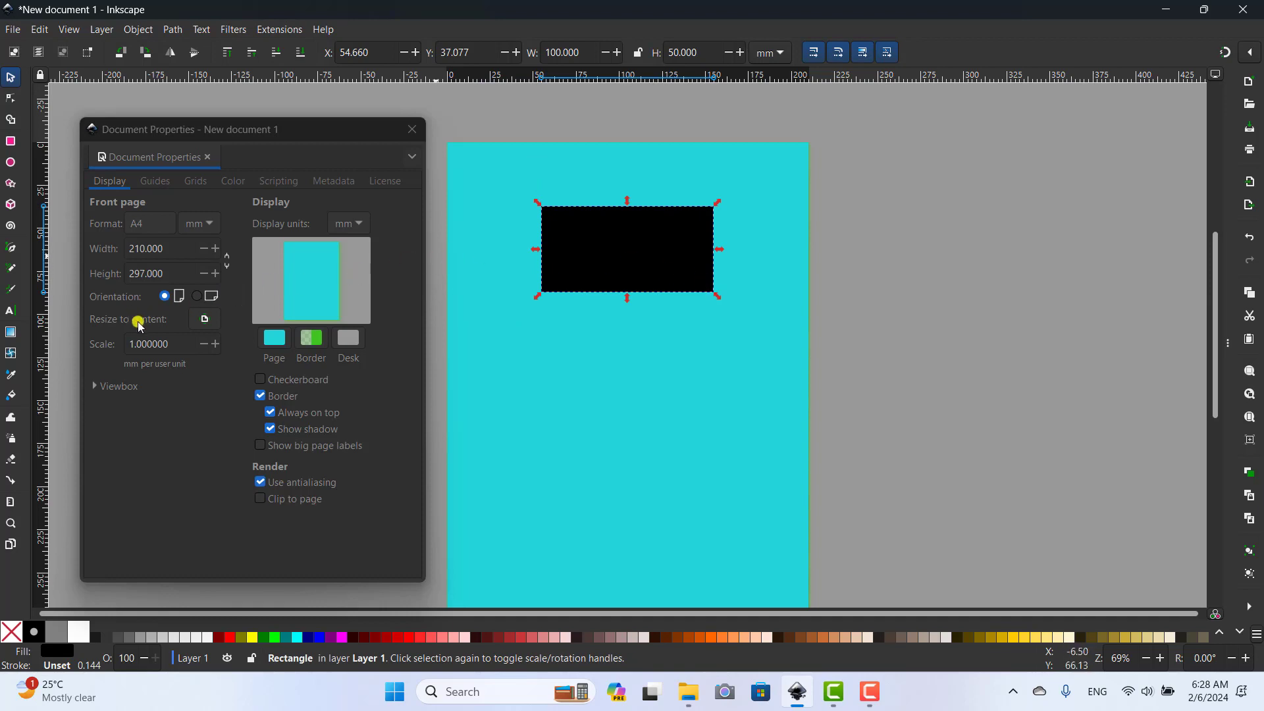
Use Resize to content so the page fits the rectangle, then deselect it
click(206, 320)
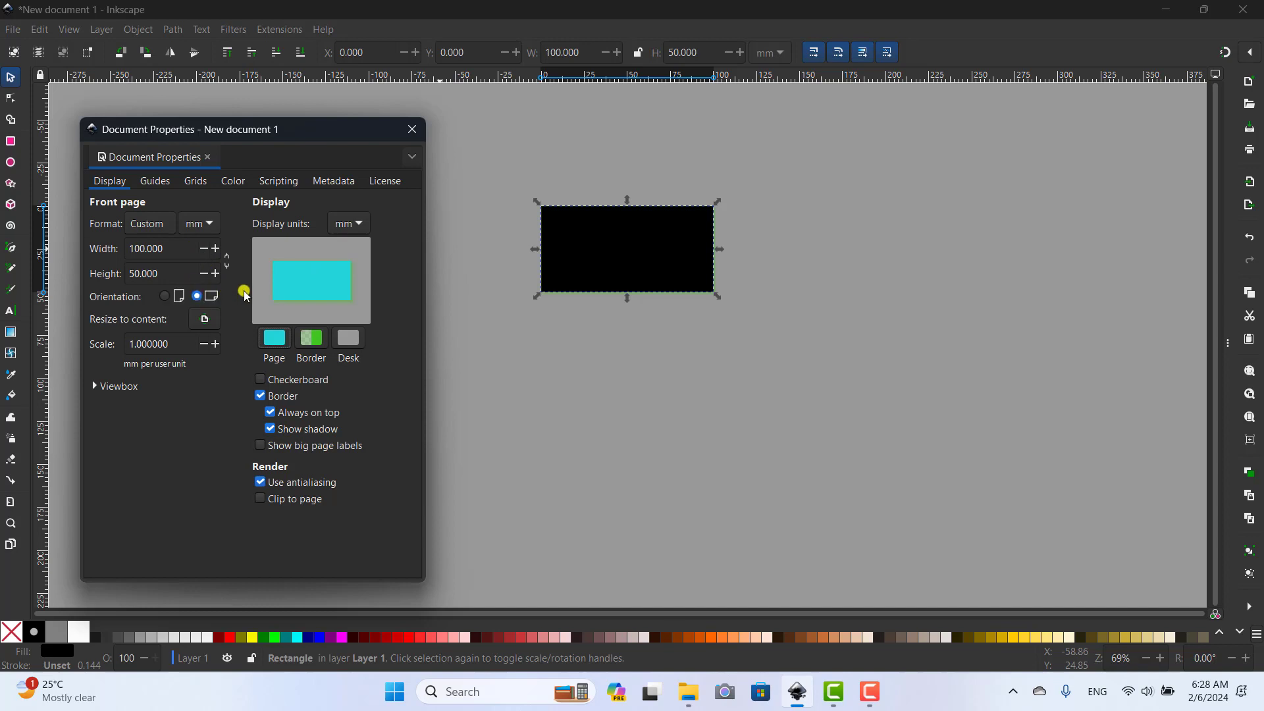
click(797, 454)
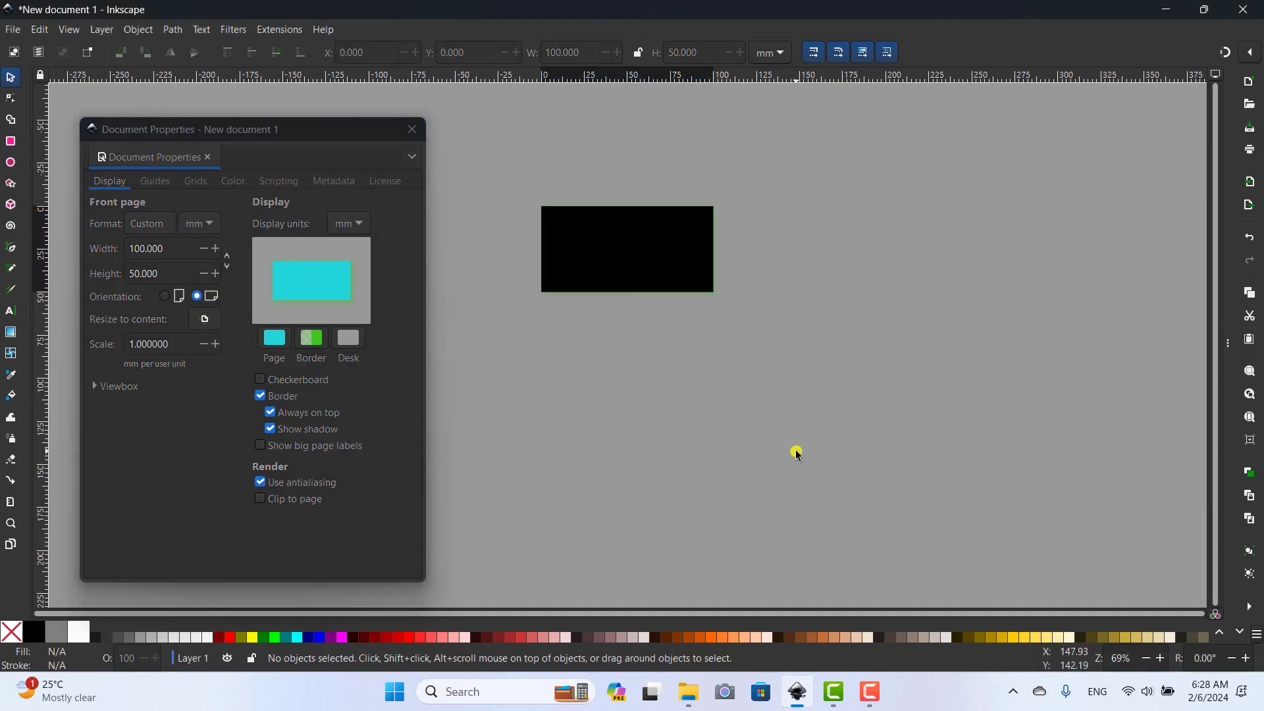